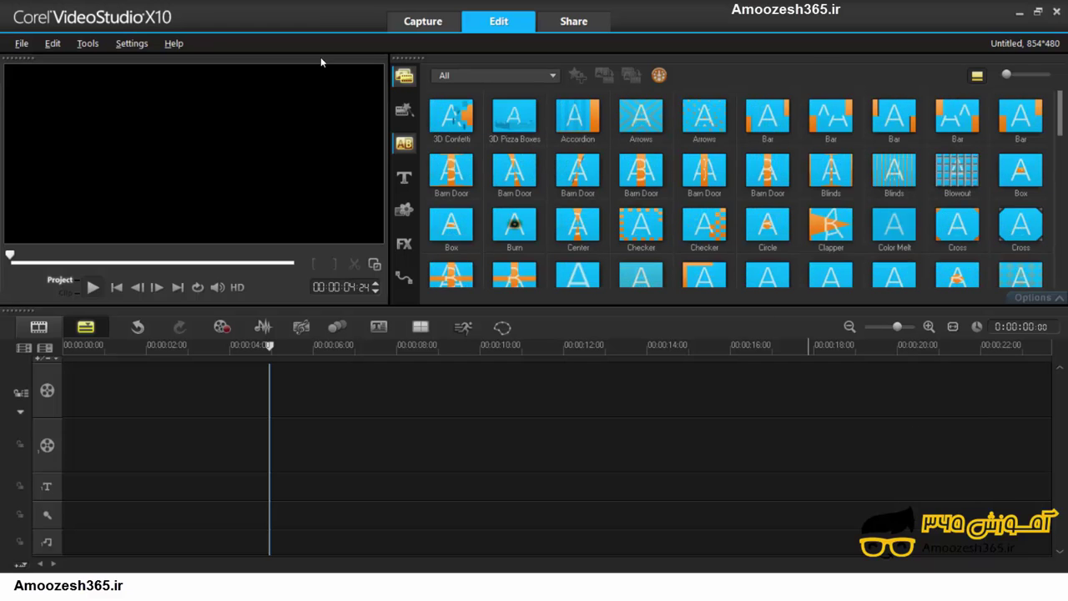
- Place the seven photos from 18.jpg to 23 - Copy.gif in the images library folder on the video track and play the project
click(404, 77)
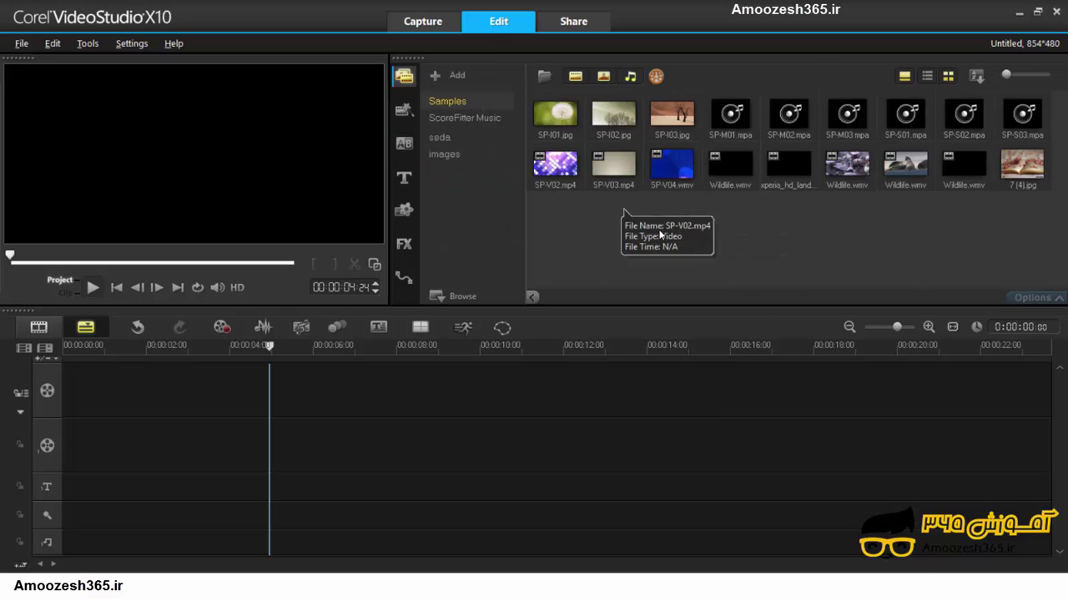
click(443, 155)
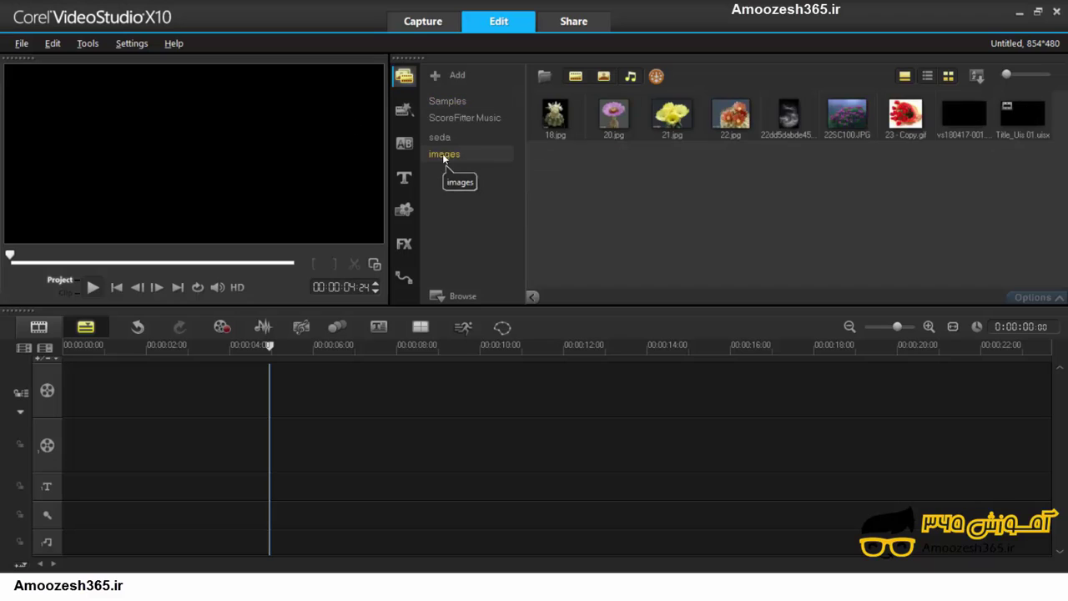
drag(559, 156, 905, 104)
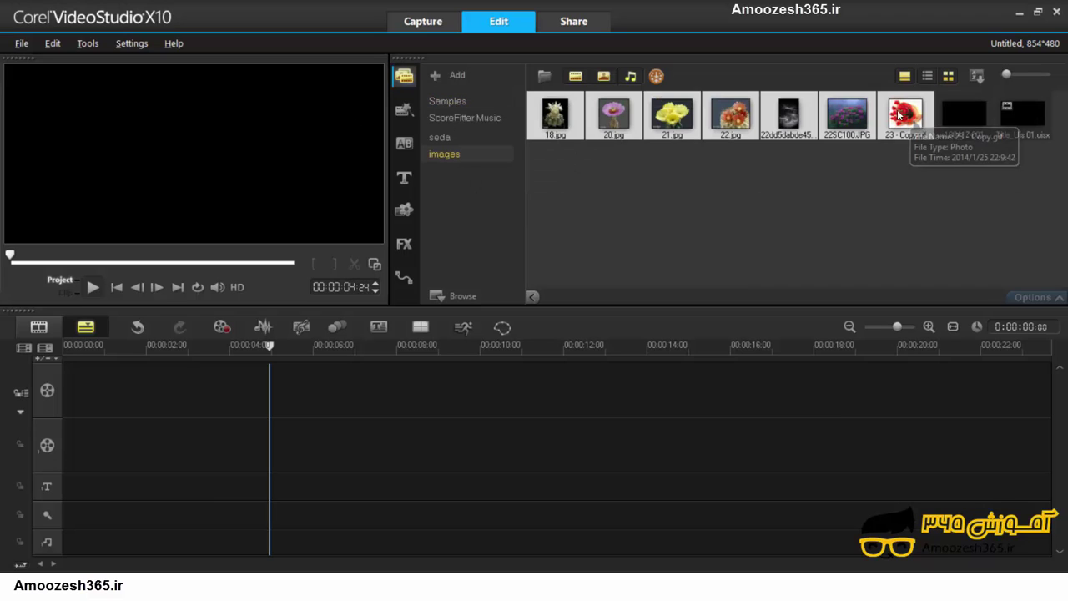
drag(551, 117, 63, 388)
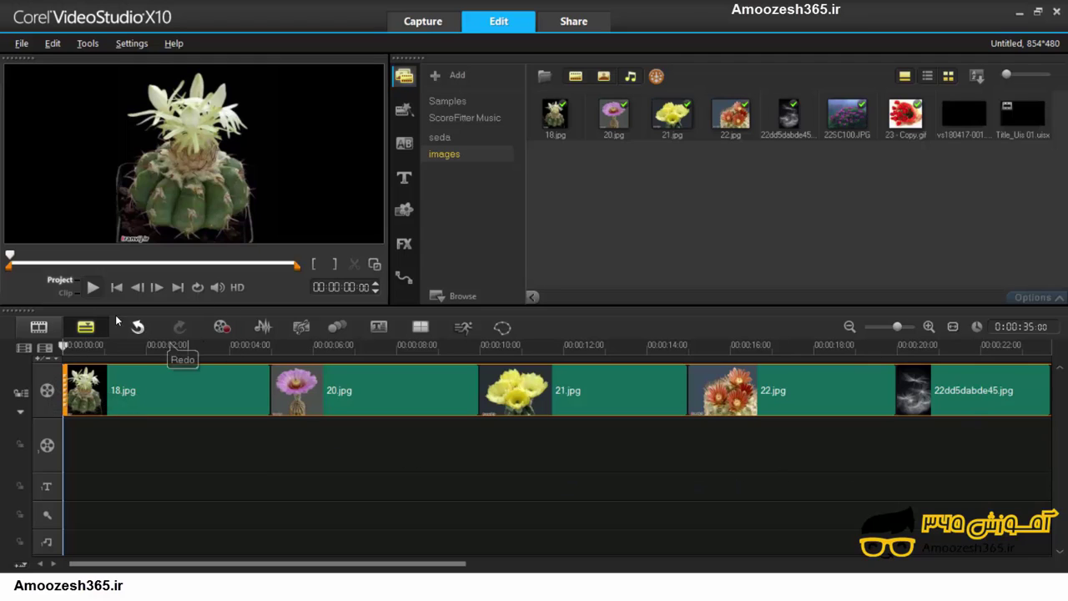
click(91, 288)
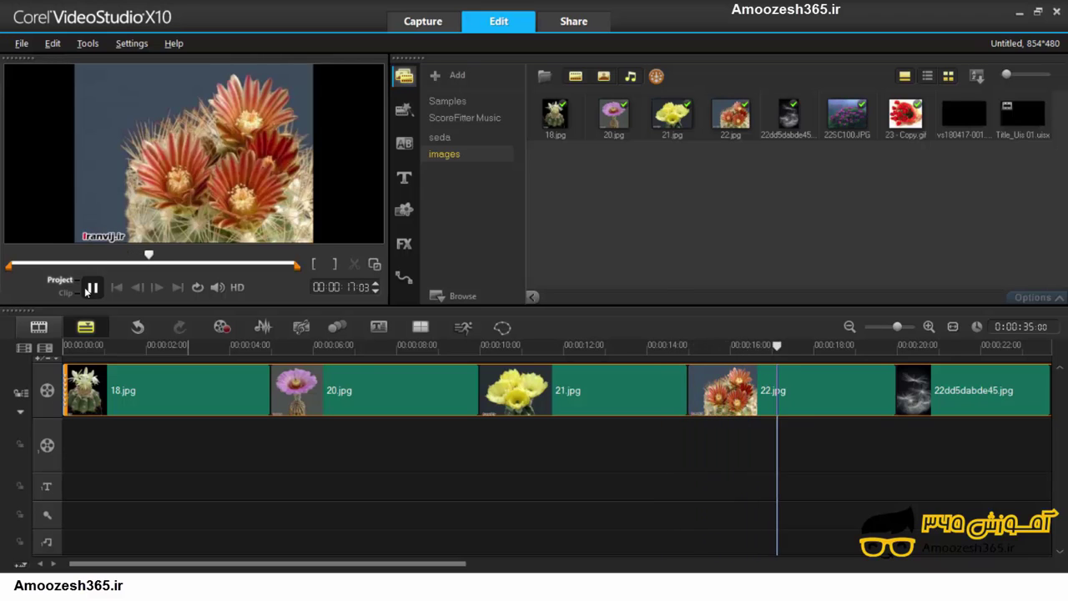
- Examine the transitions library by category, including 3D, F/X, Peel, Slide and Stretch, and return to showing All
click(404, 144)
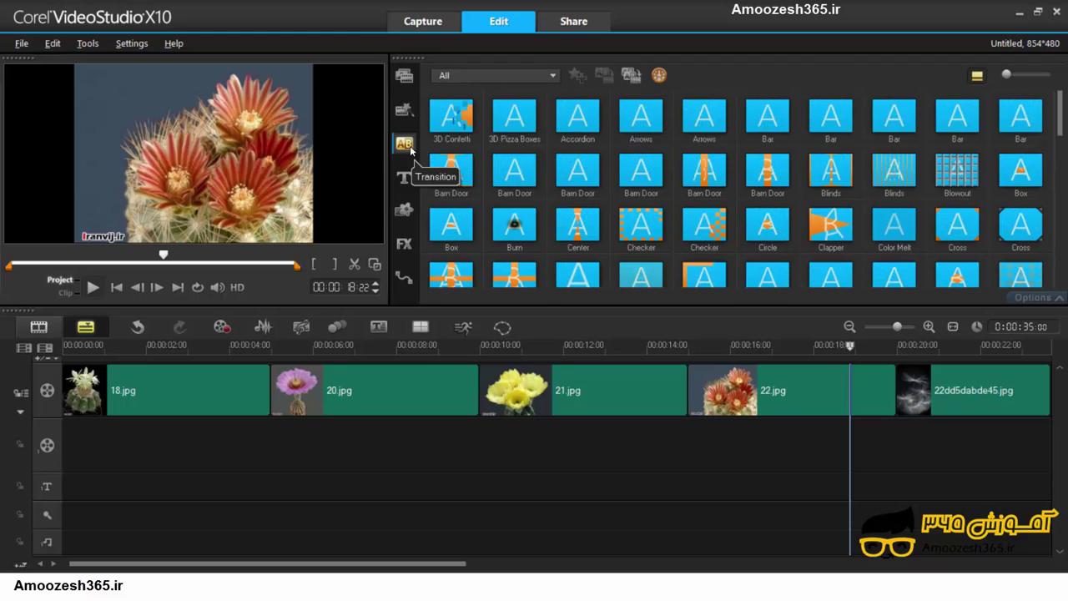
click(551, 76)
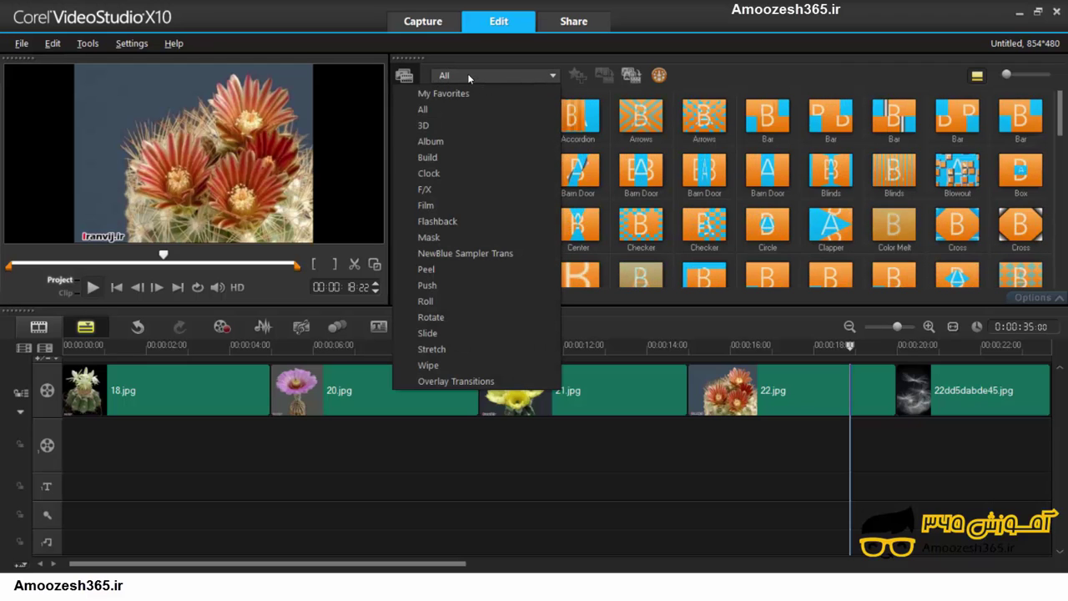
scroll(472, 113, down, 2)
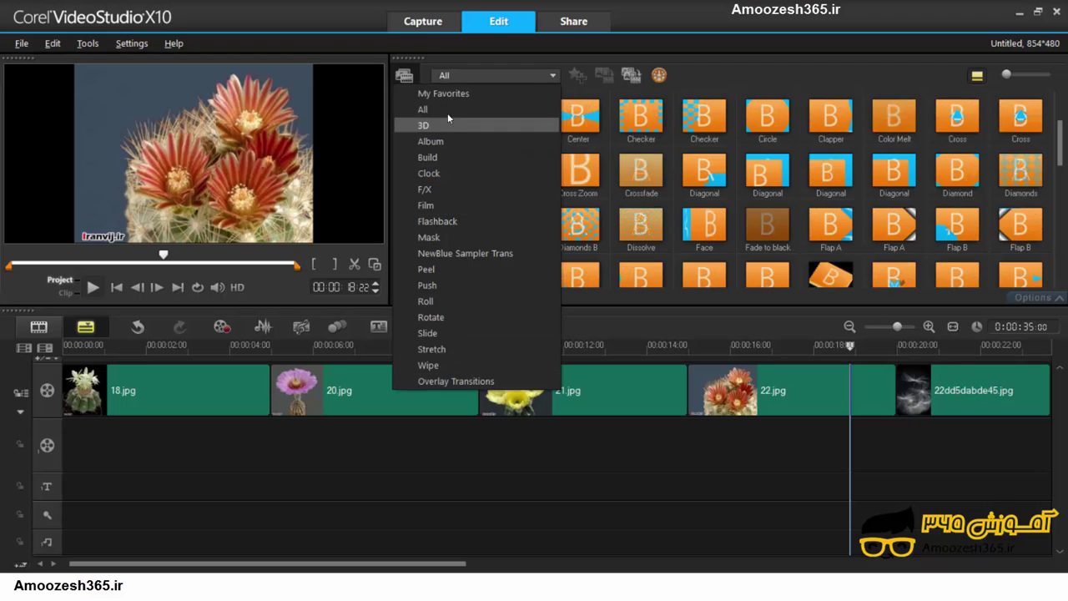
click(509, 127)
click(487, 73)
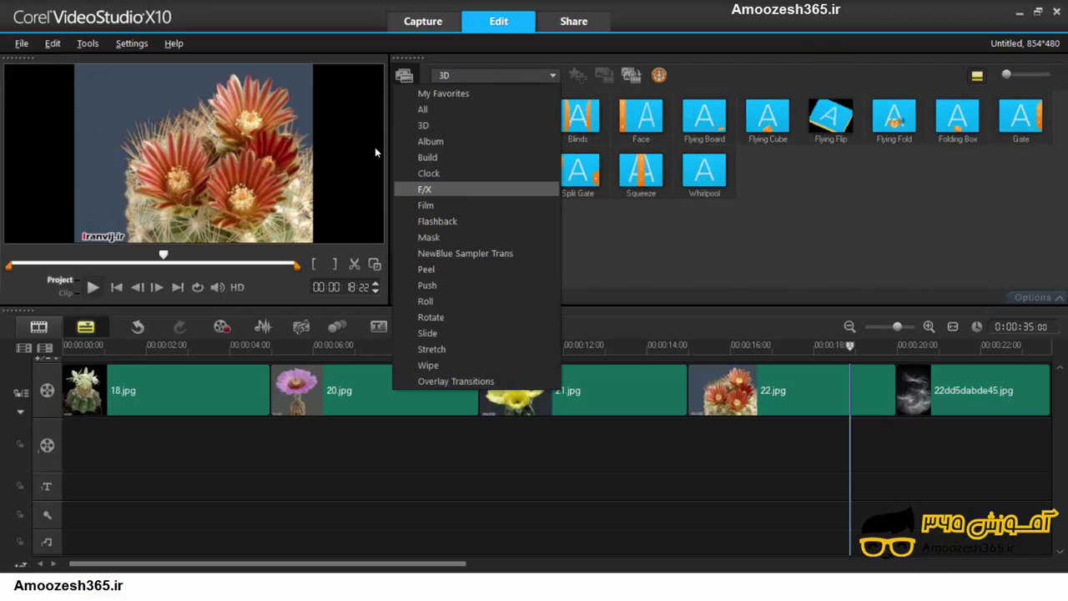
click(426, 190)
click(493, 75)
click(425, 269)
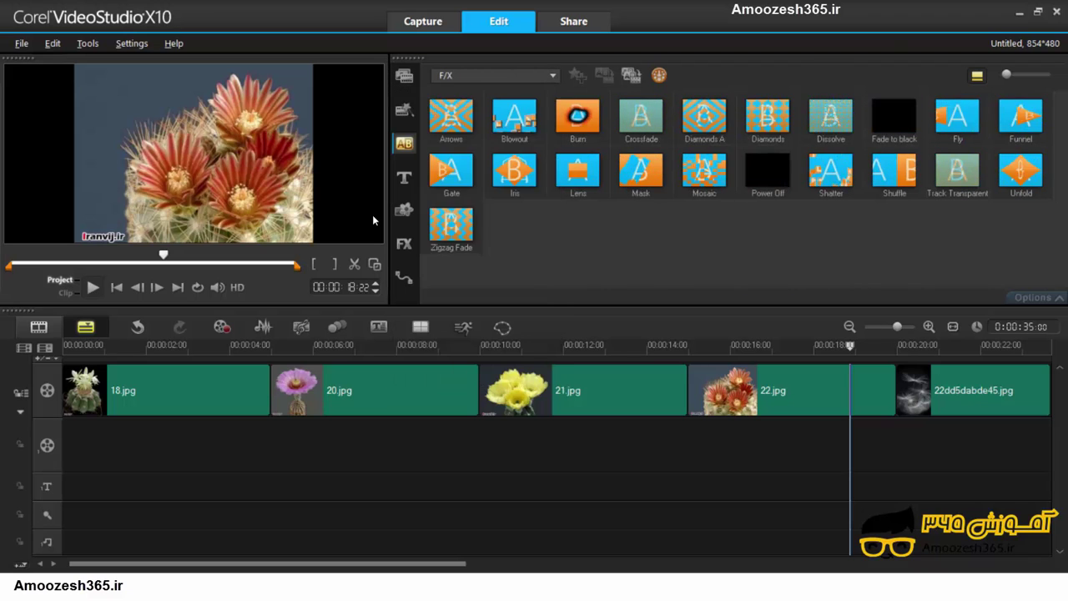
click(484, 75)
click(442, 317)
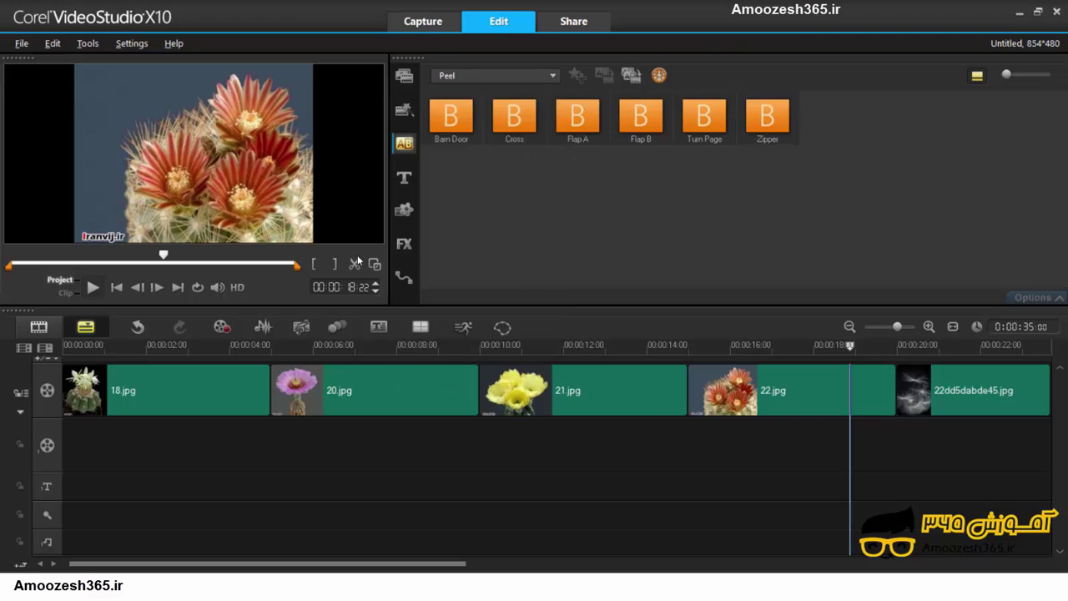
click(481, 75)
key(Return)
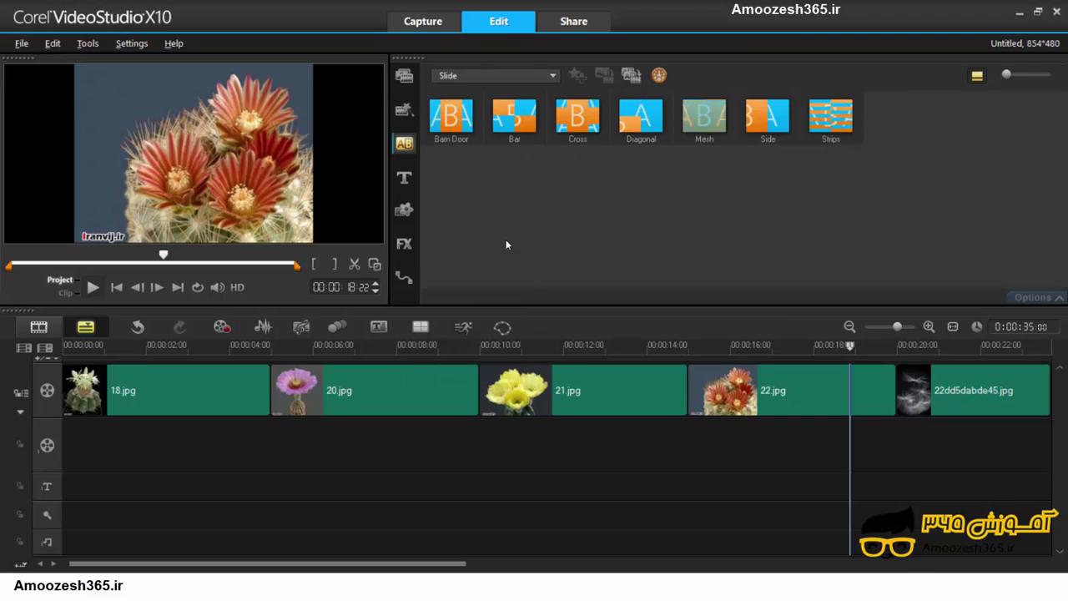
click(519, 73)
key(Return)
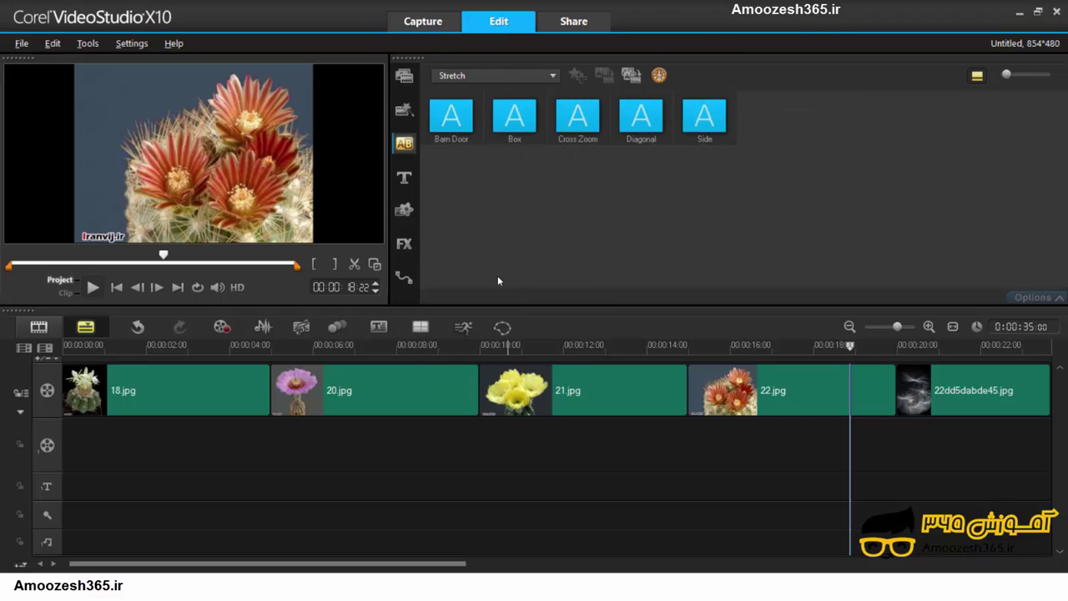
click(468, 71)
click(434, 109)
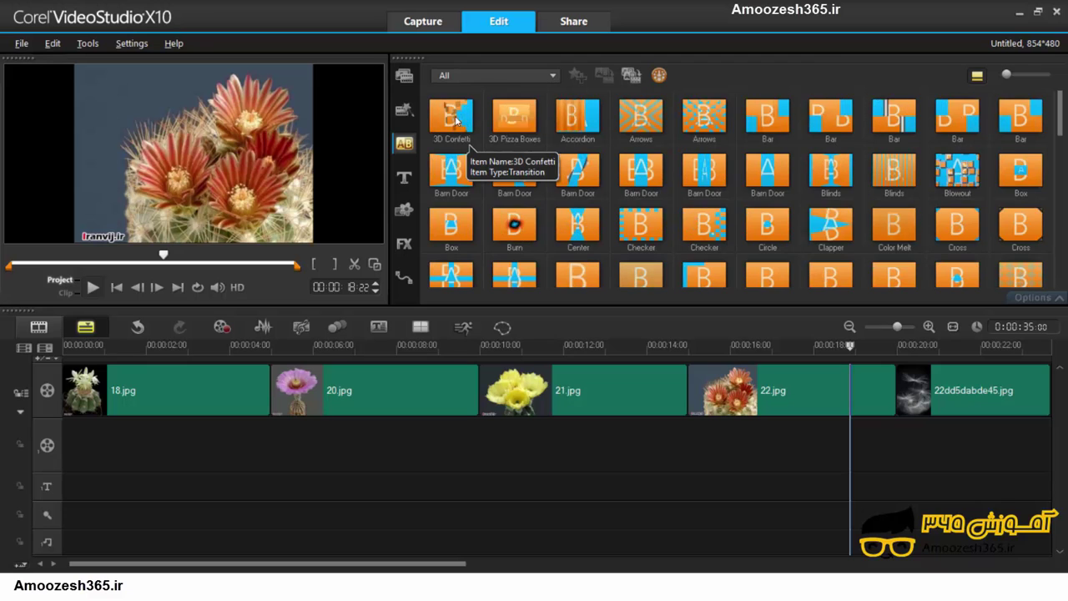
- Add 3D Confetti, 3D Pizza Boxes, Checker, Circle, Cross and Diagonal transitions, in that order, between the seven photos on the video track
drag(462, 125, 267, 397)
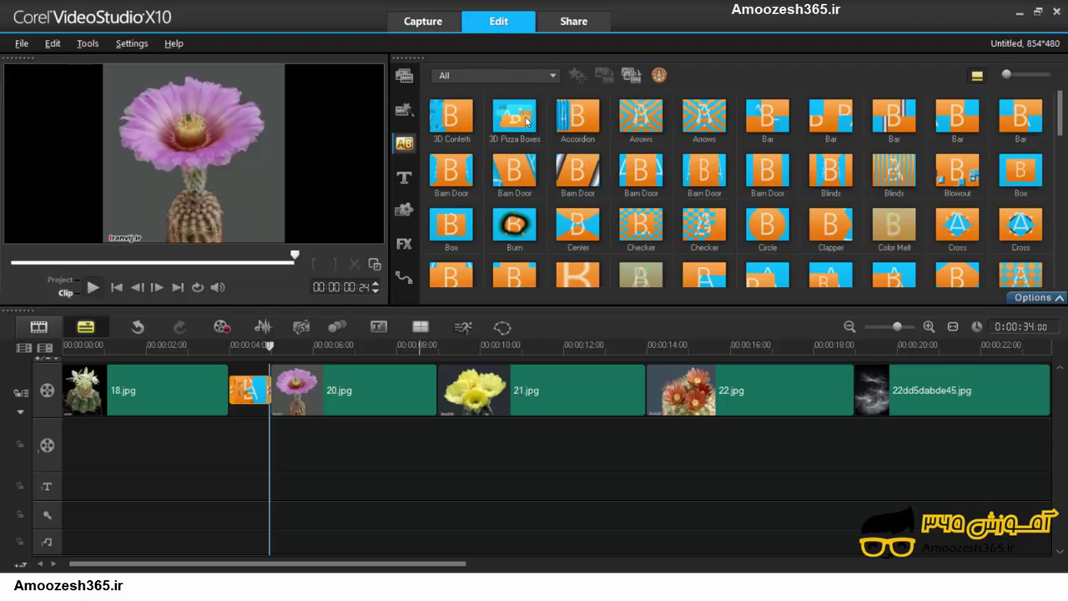
drag(514, 115, 436, 399)
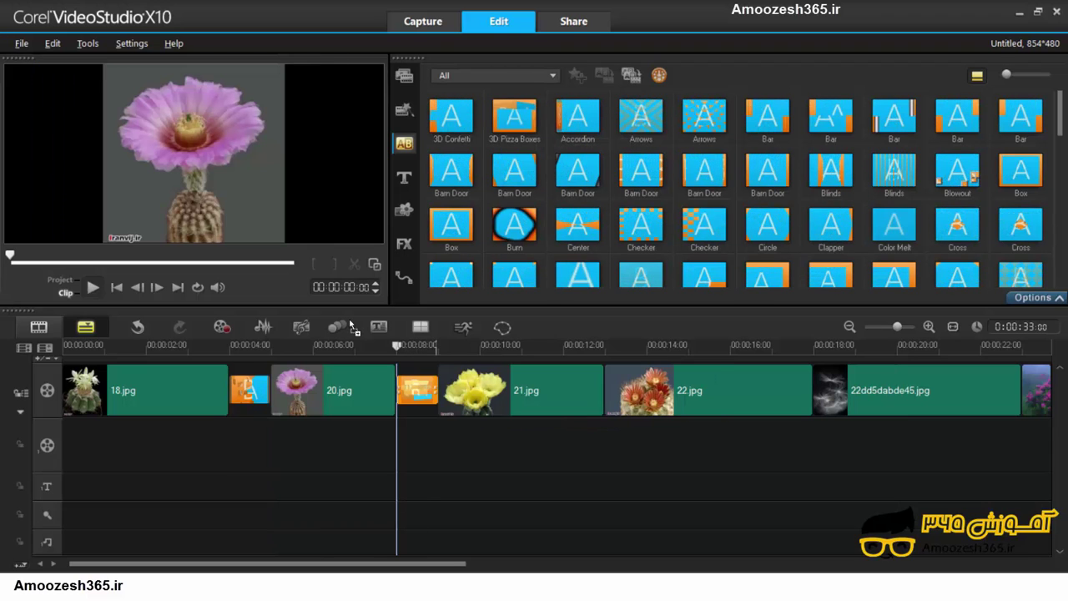
drag(648, 236, 611, 413)
drag(766, 261, 760, 393)
drag(941, 351, 935, 399)
scroll(709, 184, down, 1)
drag(577, 224, 380, 392)
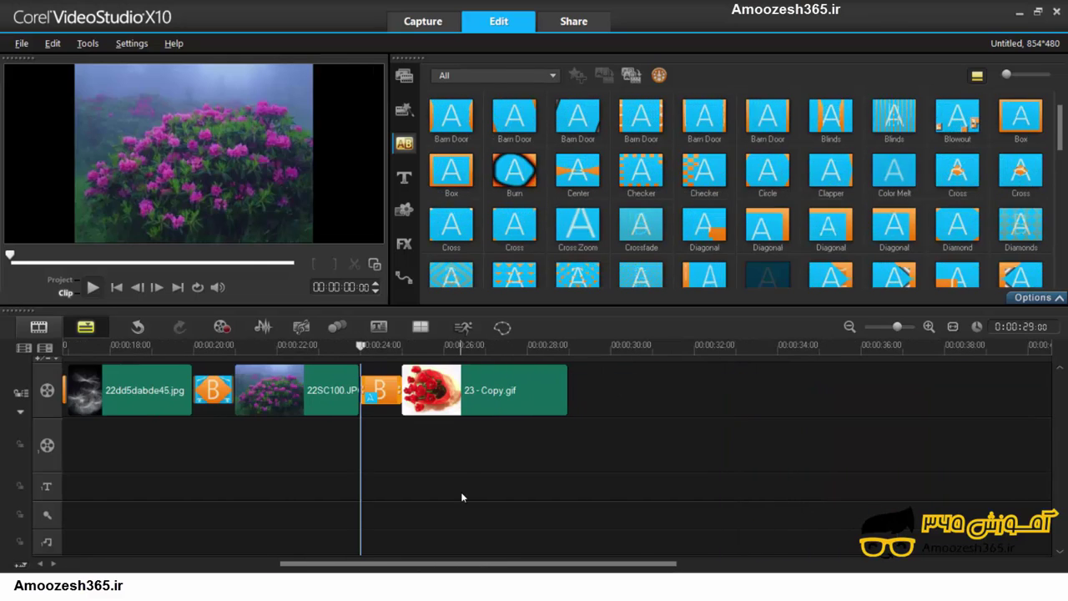
- Play the whole project from its beginning to preview the transitions between the photos
drag(497, 563, 209, 443)
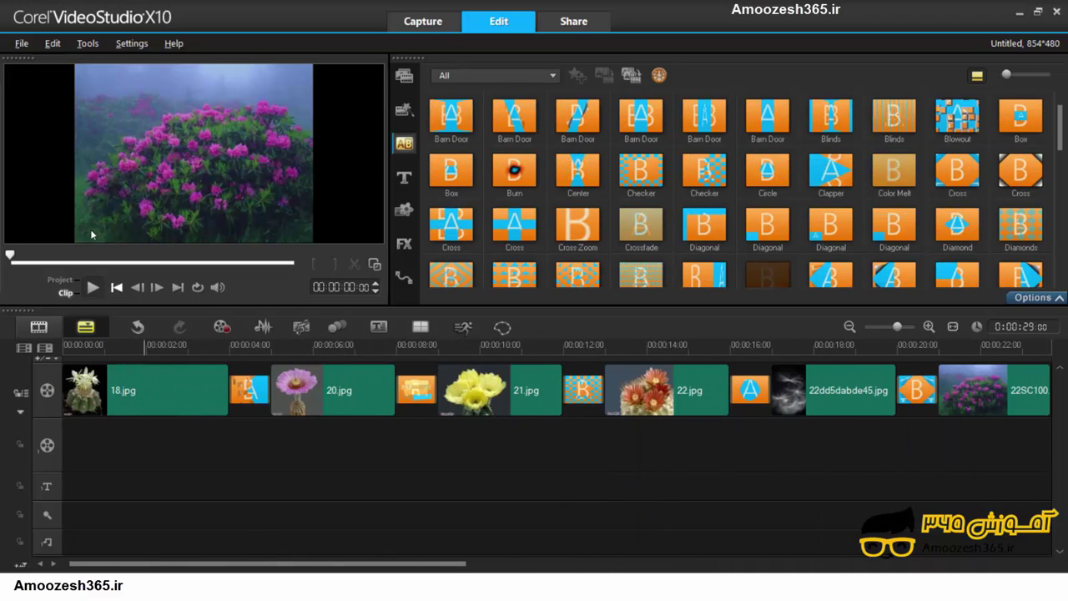
click(116, 287)
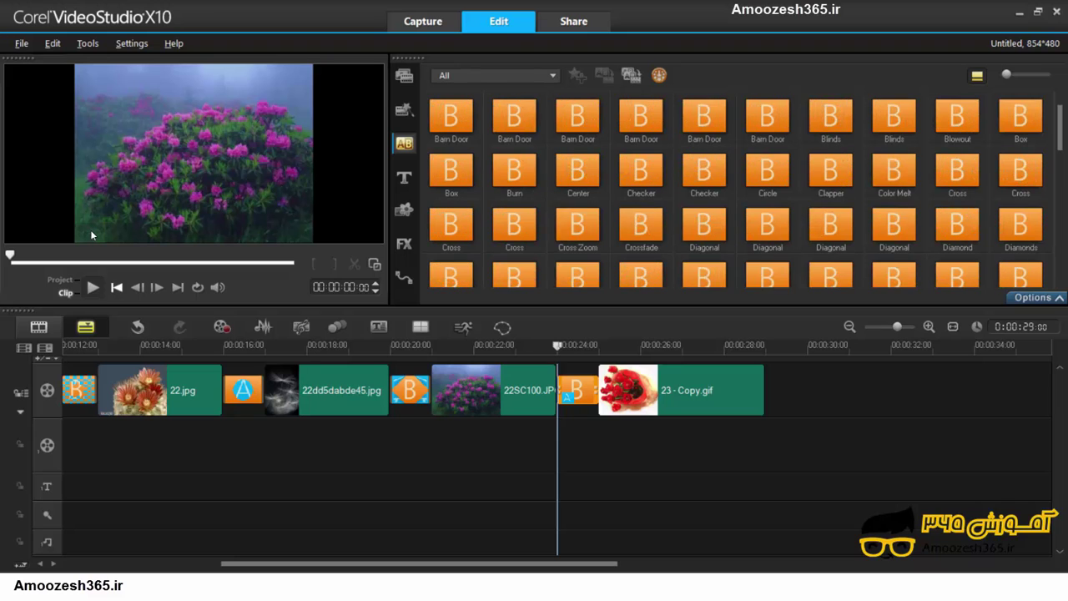
click(116, 287)
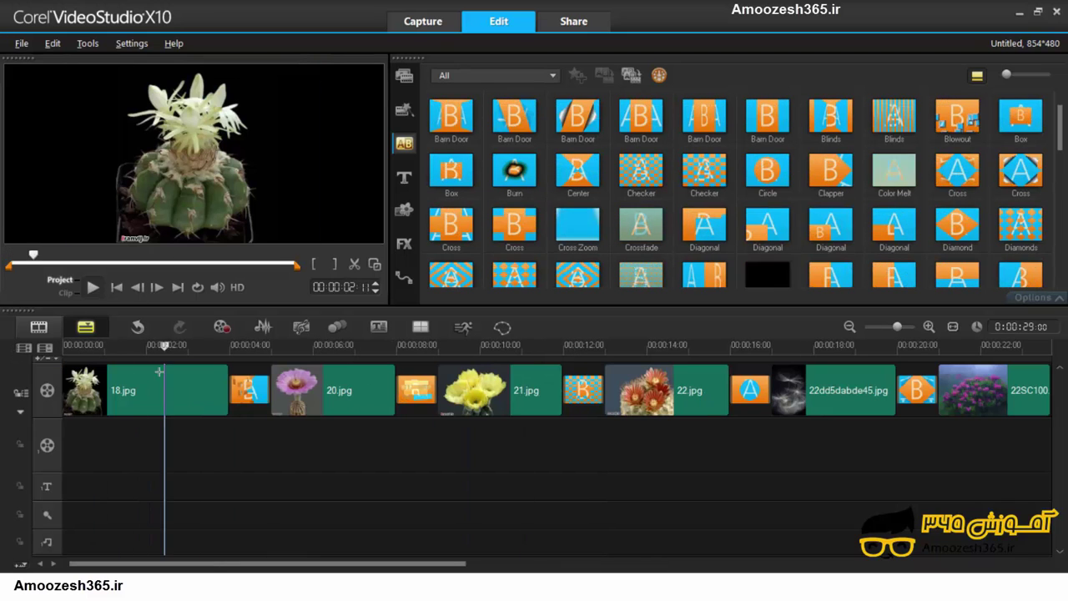
click(94, 287)
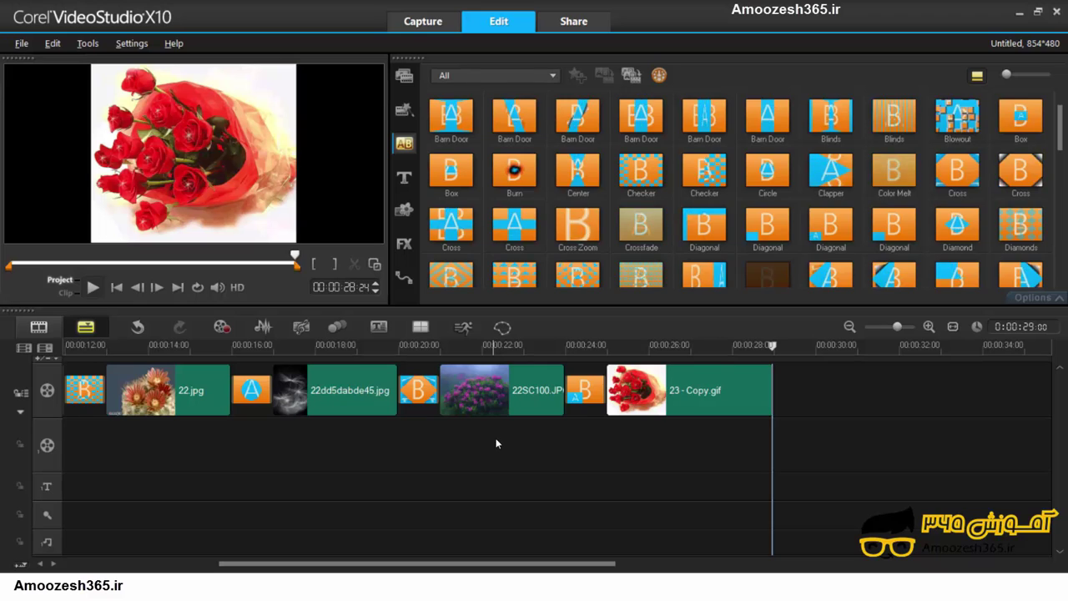
- Clear all clips from the timeline and place the Wildlife.wmv seabird clip from the Samples folder at the start of the video track
key(ctrl+a)
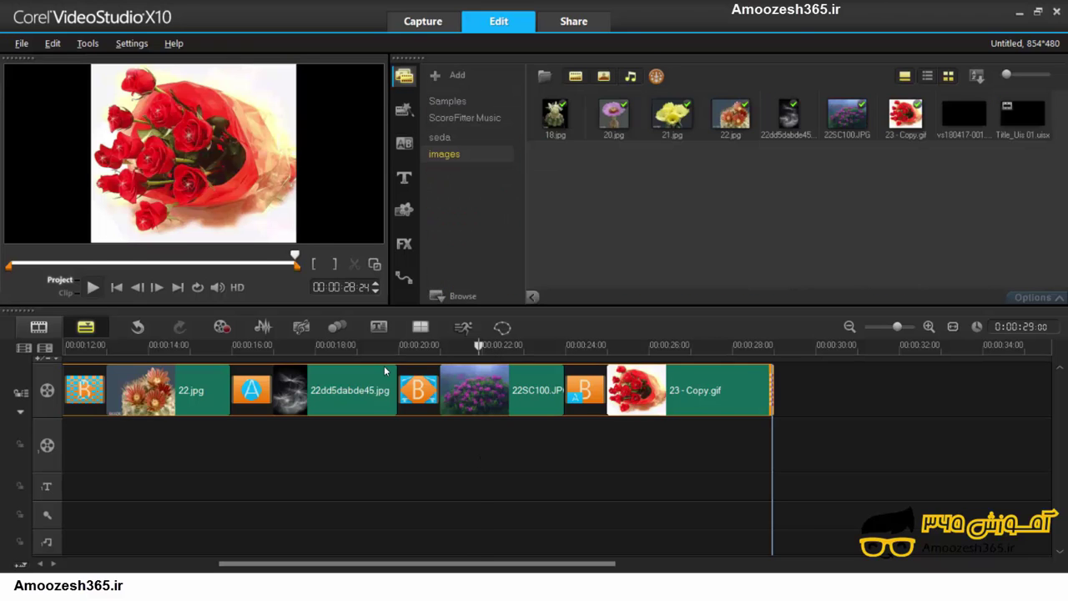
key(Delete)
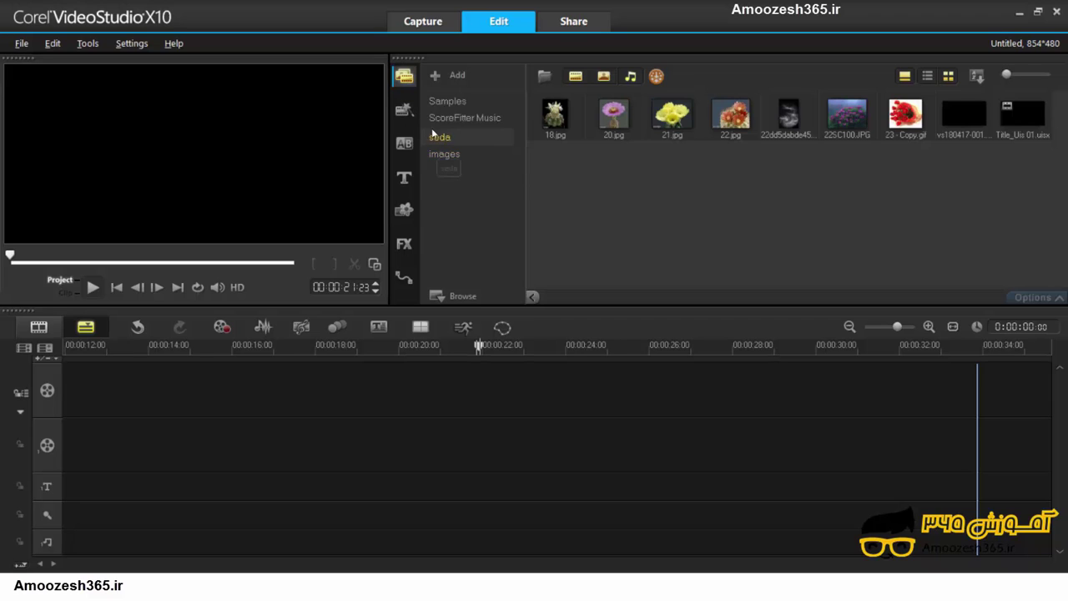
click(442, 101)
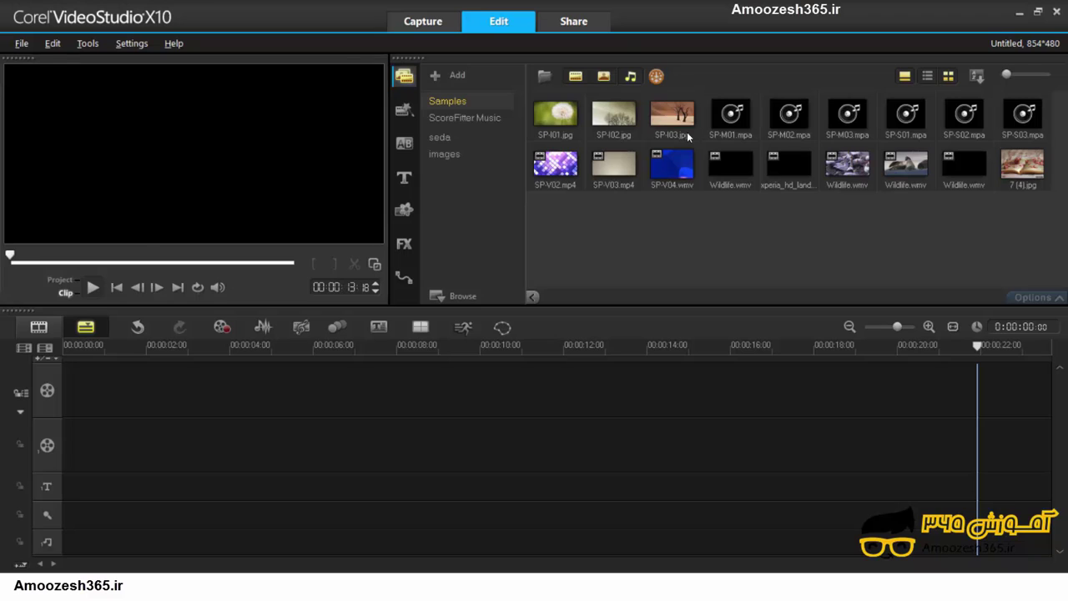
click(859, 169)
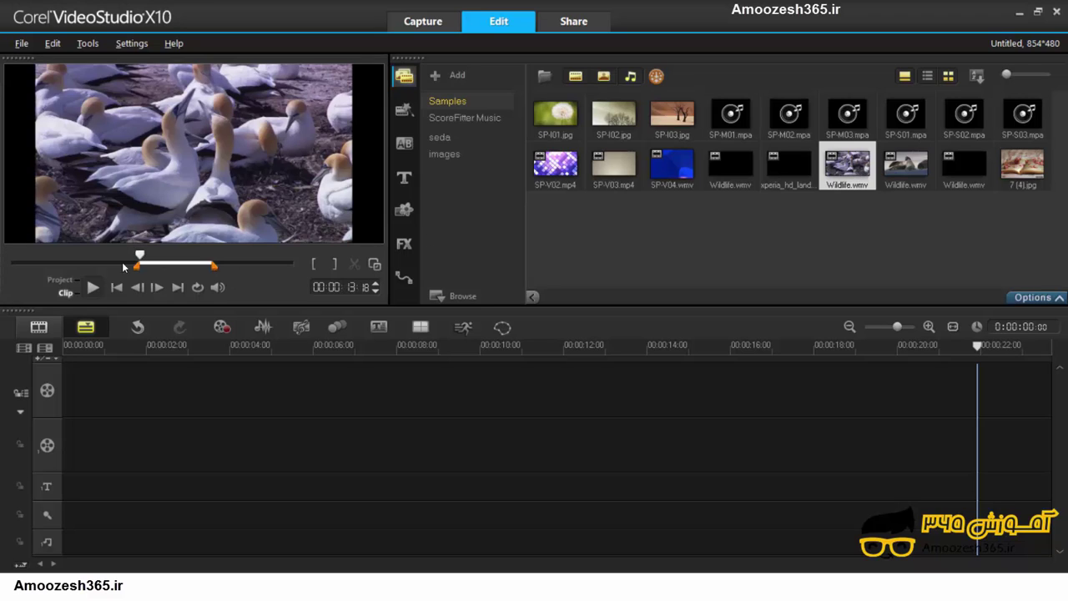
drag(527, 398, 93, 385)
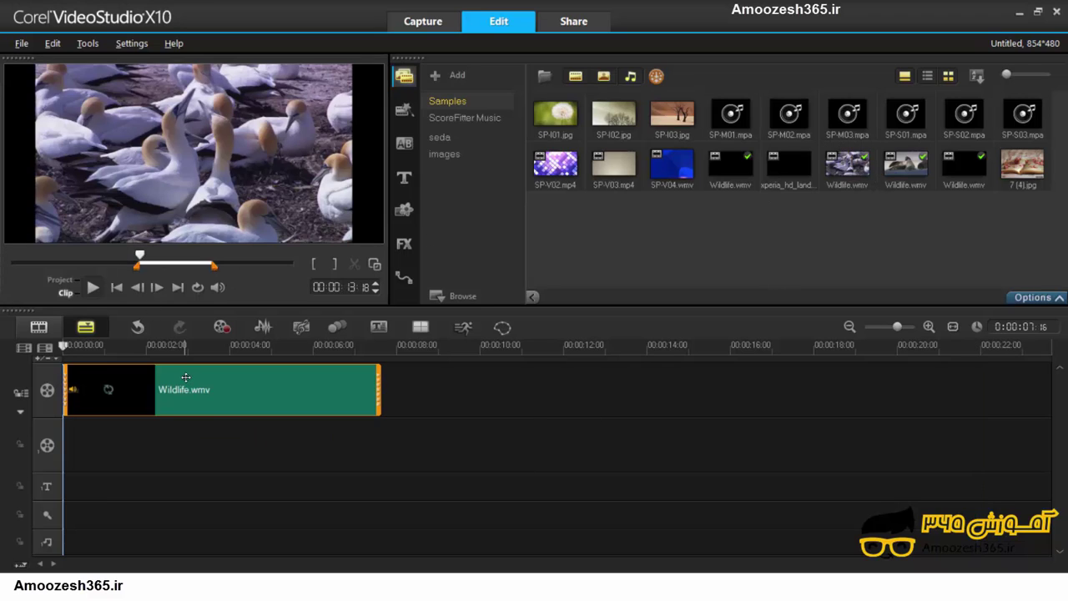
- Restore the trimmed Wildlife.wmv clip to its full source length by extending its end and moving its mark-in point to the source's start
drag(378, 393, 875, 405)
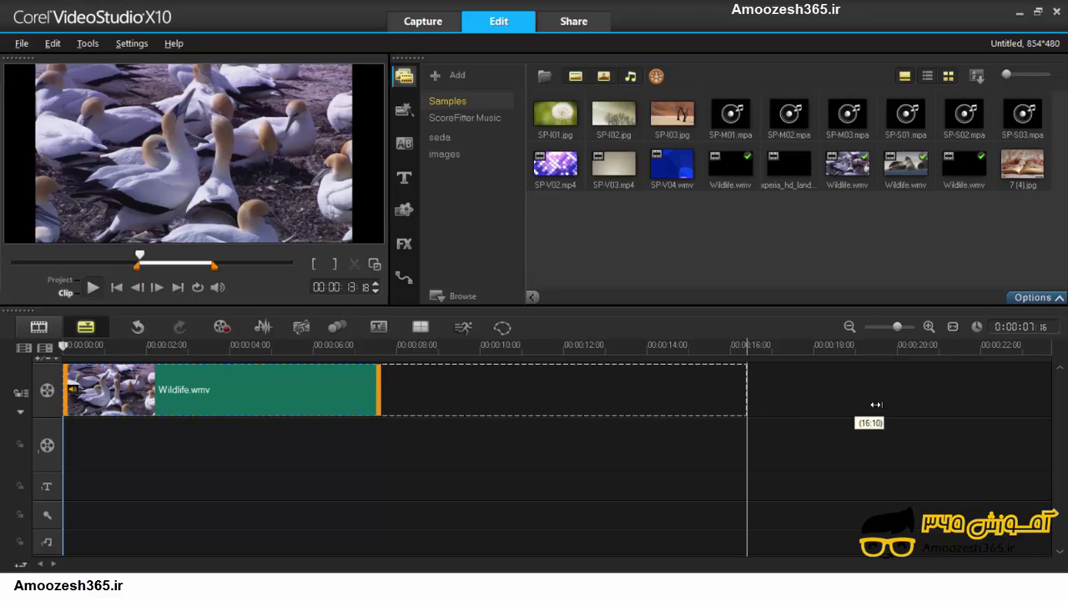
drag(736, 328, 736, 328)
drag(482, 401, 589, 390)
drag(851, 379, 845, 384)
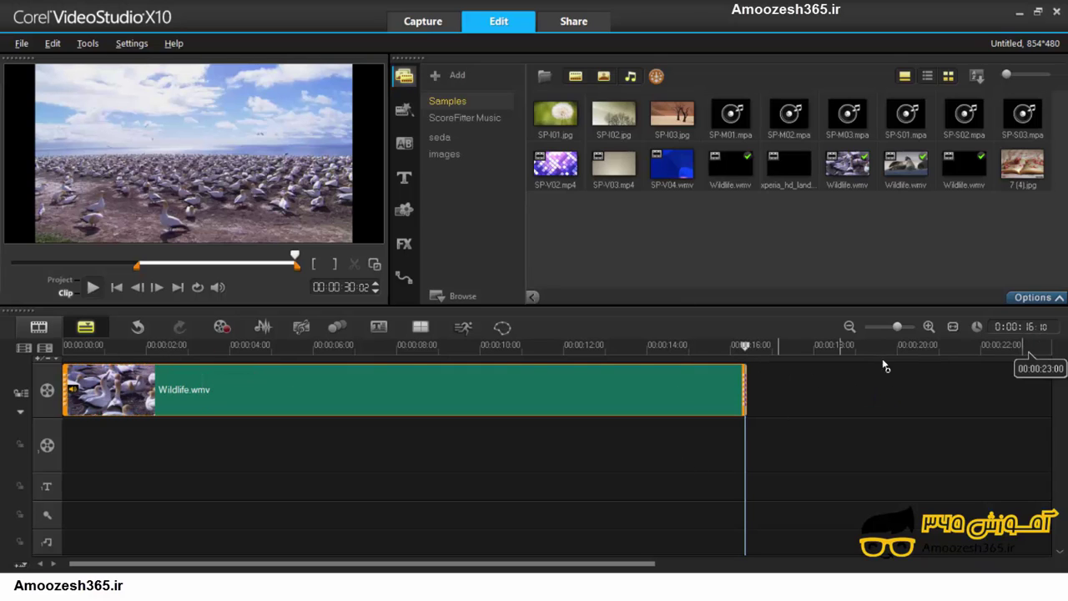
click(92, 287)
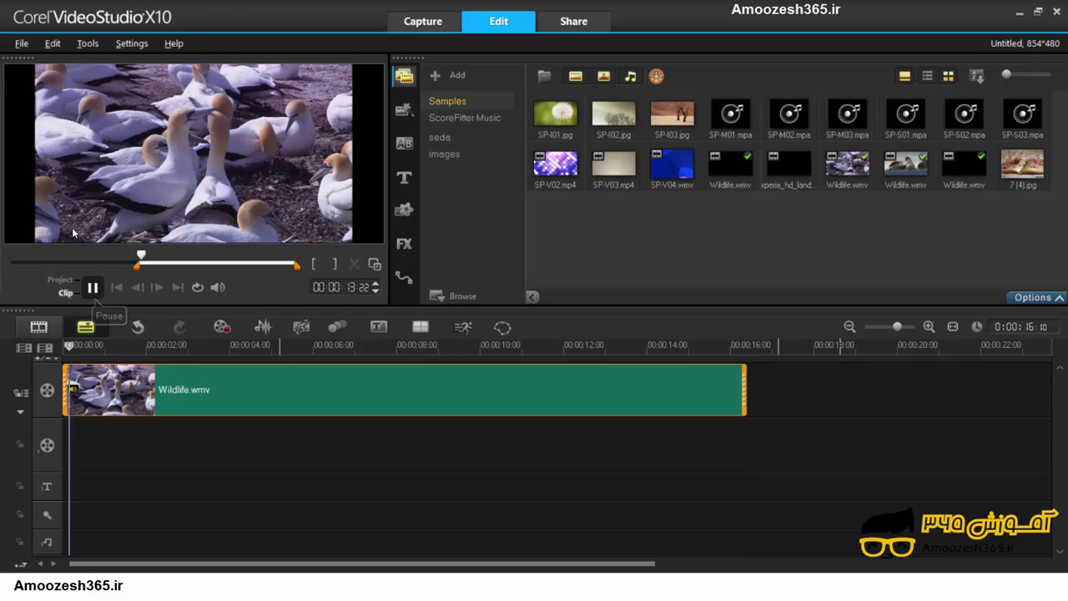
drag(137, 266, 9, 265)
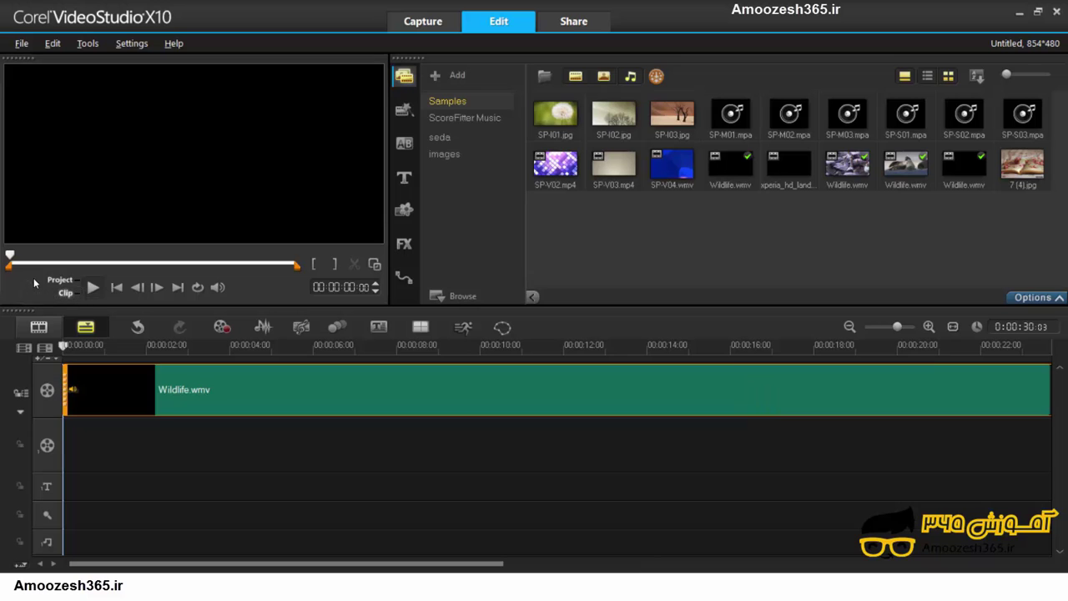
- Play the restored Wildlife.wmv clip to find where the running-horses scene changes to the birds scene
click(94, 288)
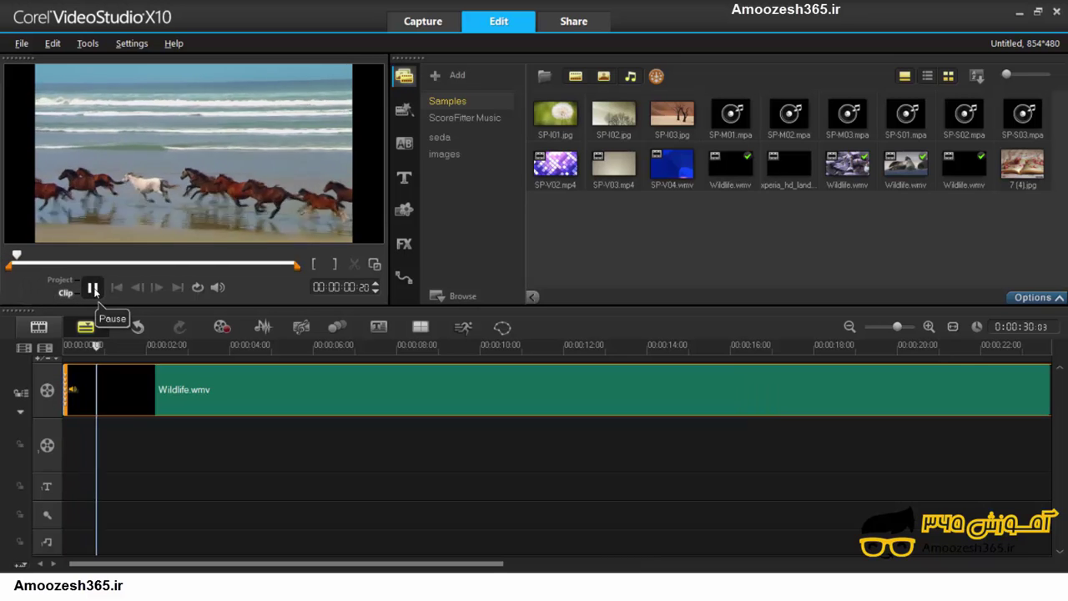
click(92, 288)
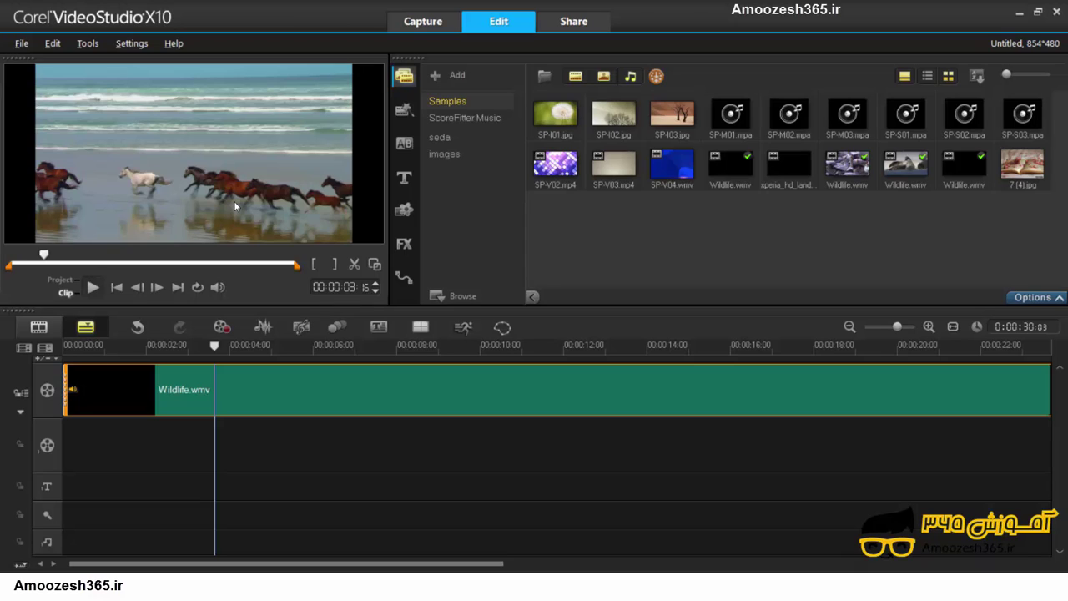
click(92, 288)
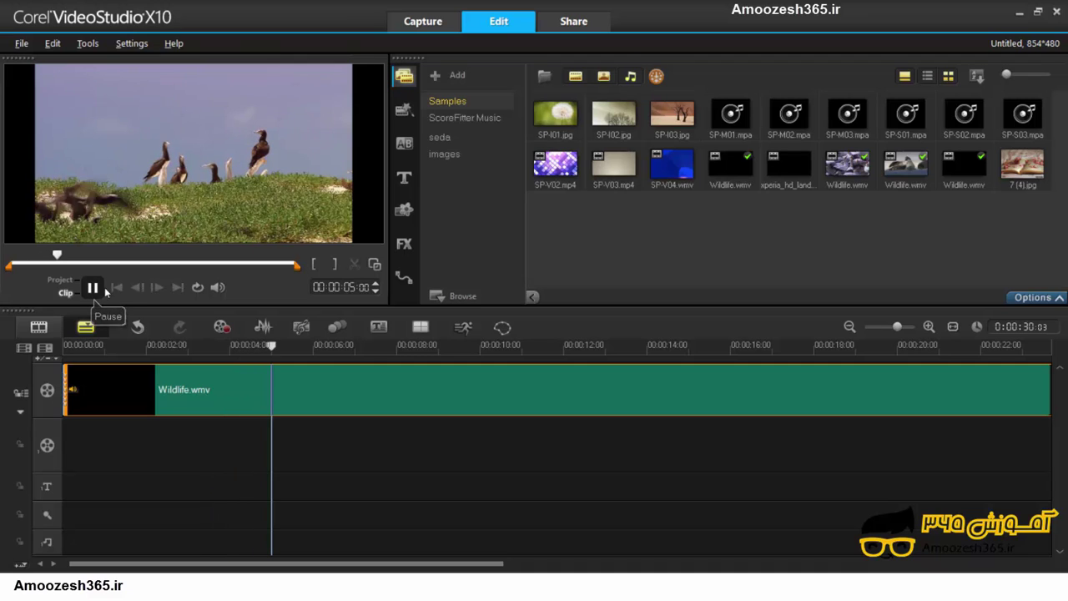
key(space)
- Split the Wildlife.wmv clip in the running-horses scene at 00:00:04:01
drag(290, 344, 273, 361)
key(Left)
key(Left)
key(Left)
key(Left)
key(Left)
key(Left)
key(Left)
key(Left)
key(Left)
key(Left)
key(Left)
key(Left)
key(Left)
key(Left)
key(Left)
key(Left)
key(Left)
key(Left)
key(Left)
key(Left)
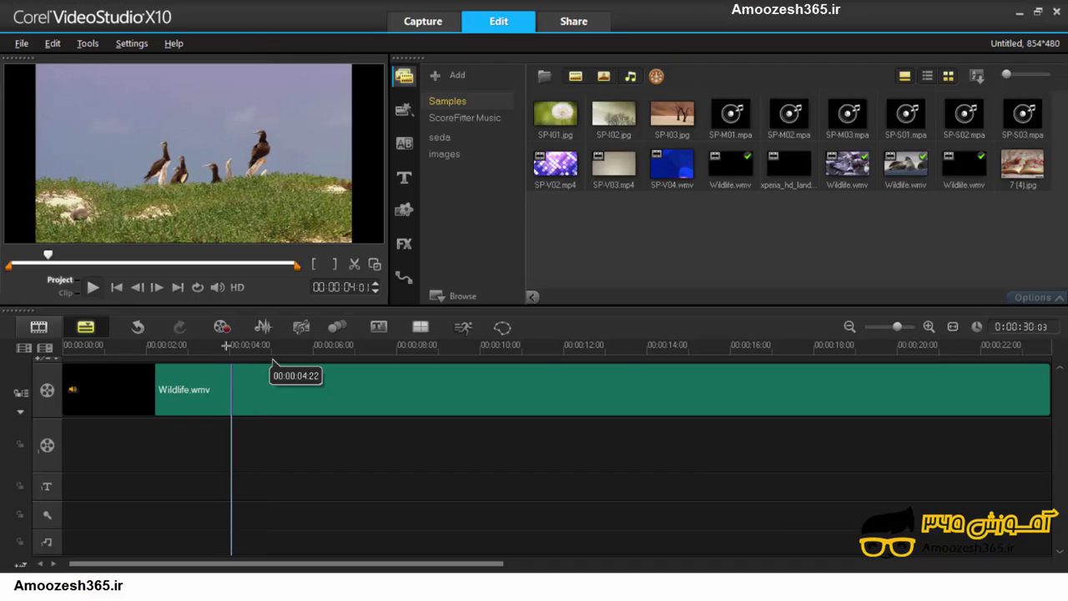
key(Left)
key(Left)
key(Left)
key(Left)
key(Left)
key(Left)
key(Left)
key(Left)
key(Left)
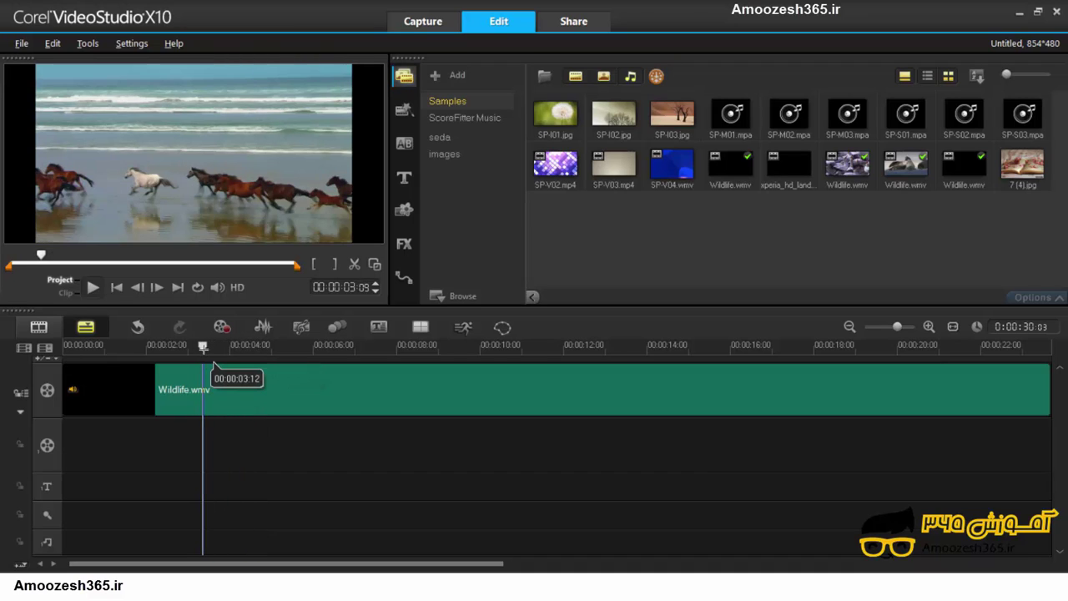
key(Right)
key(Right)
key(Right)
key(Right)
key(Right)
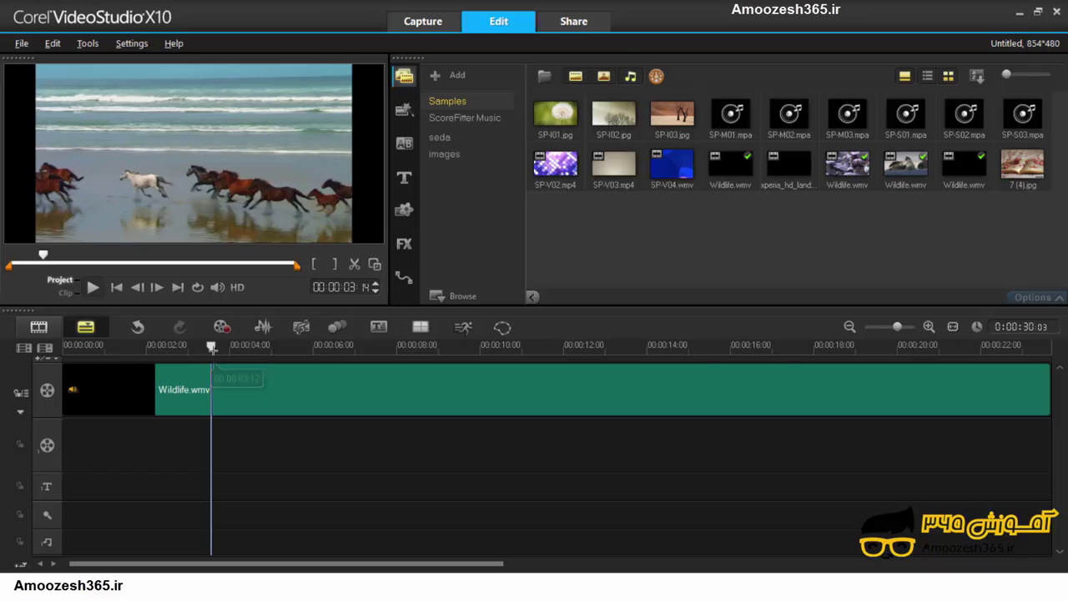
drag(212, 349, 236, 346)
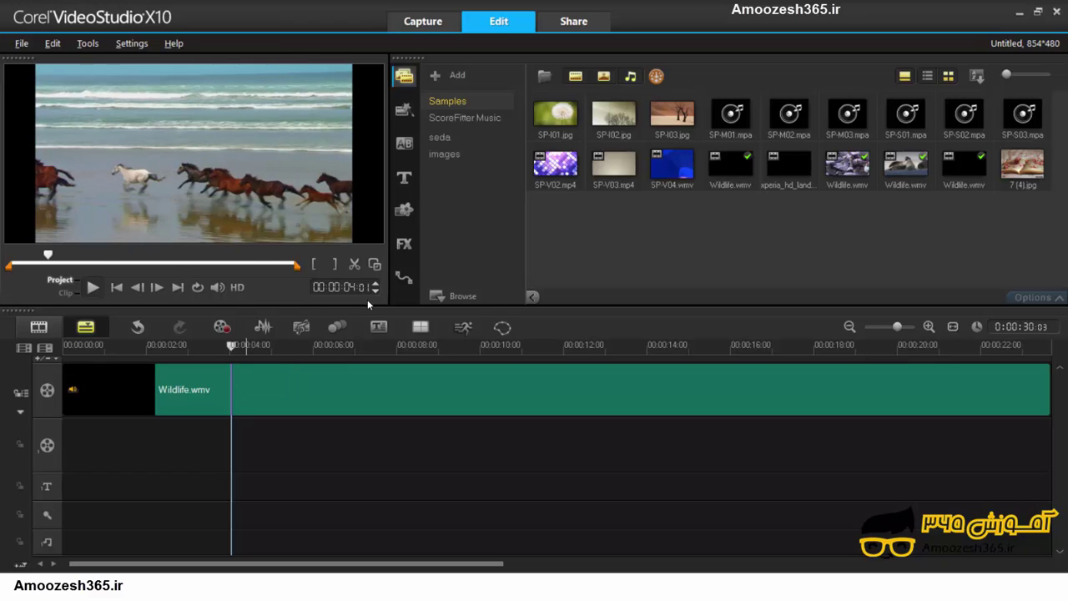
click(355, 267)
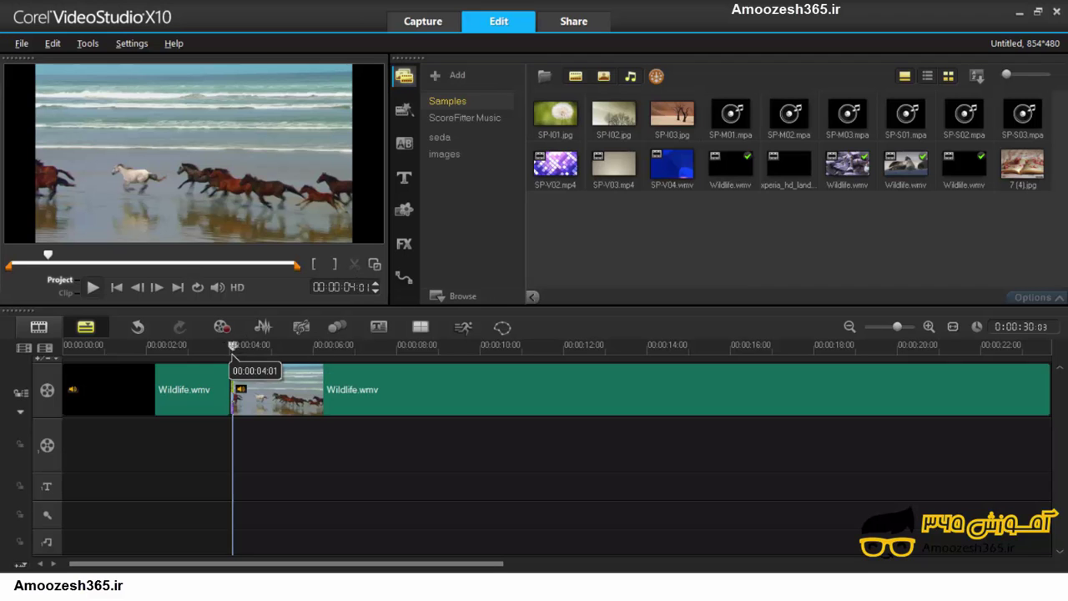
- Split the rest of the Wildlife.wmv clip at 00:00:06:19 in the flying-birds scene, 00:00:11:06 in the seals scene and 00:00:17:02 in the gannets scene
drag(233, 350, 346, 354)
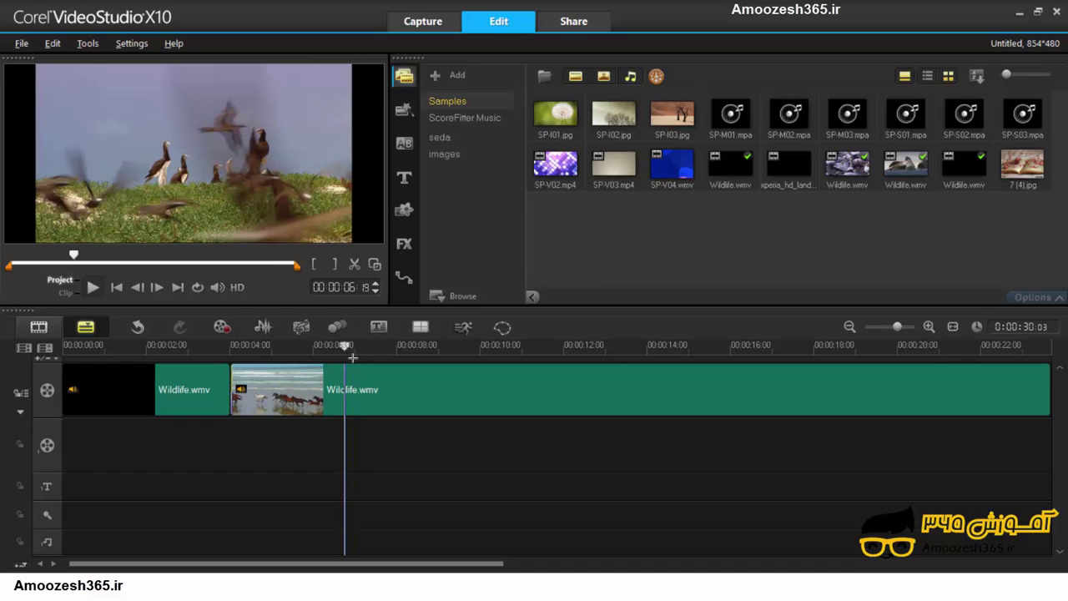
click(356, 268)
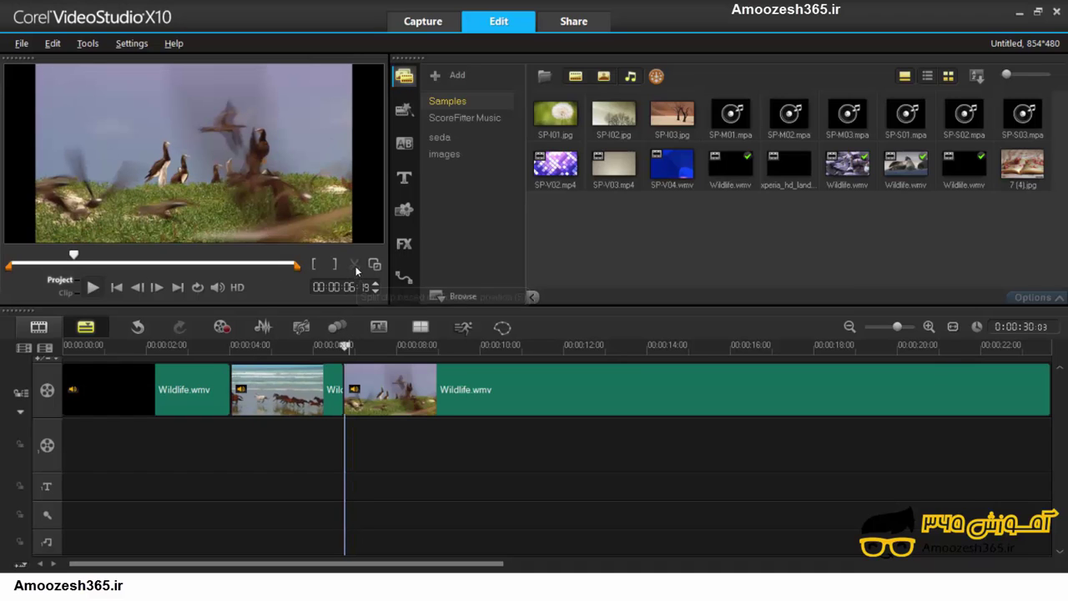
drag(355, 350, 341, 346)
key(space)
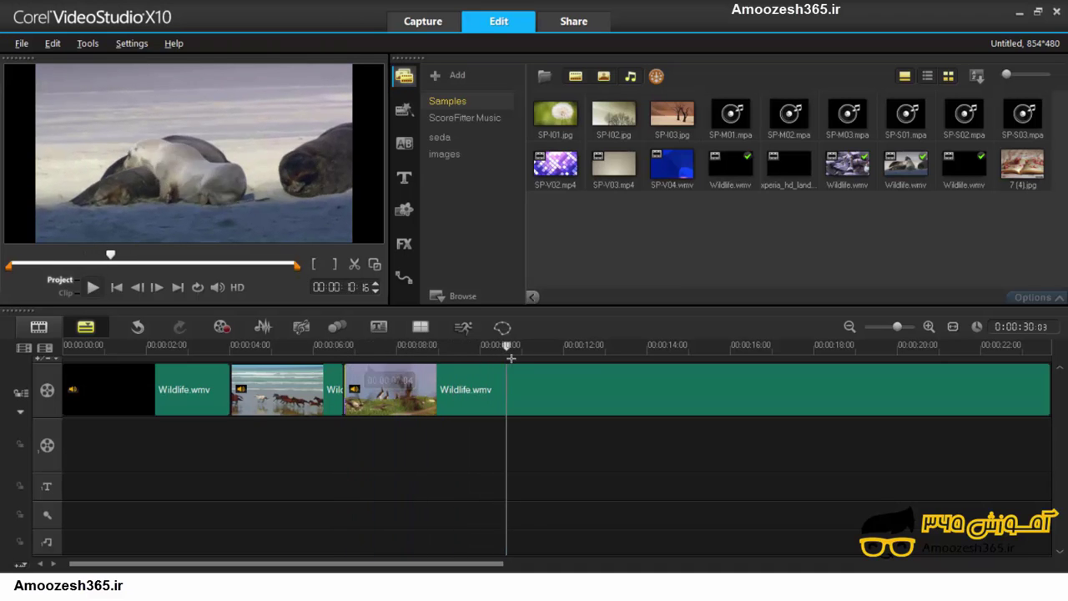
mouse_move(541, 361)
mouse_down()
mouse_move(562, 361)
mouse_move(531, 364)
mouse_up()
click(354, 263)
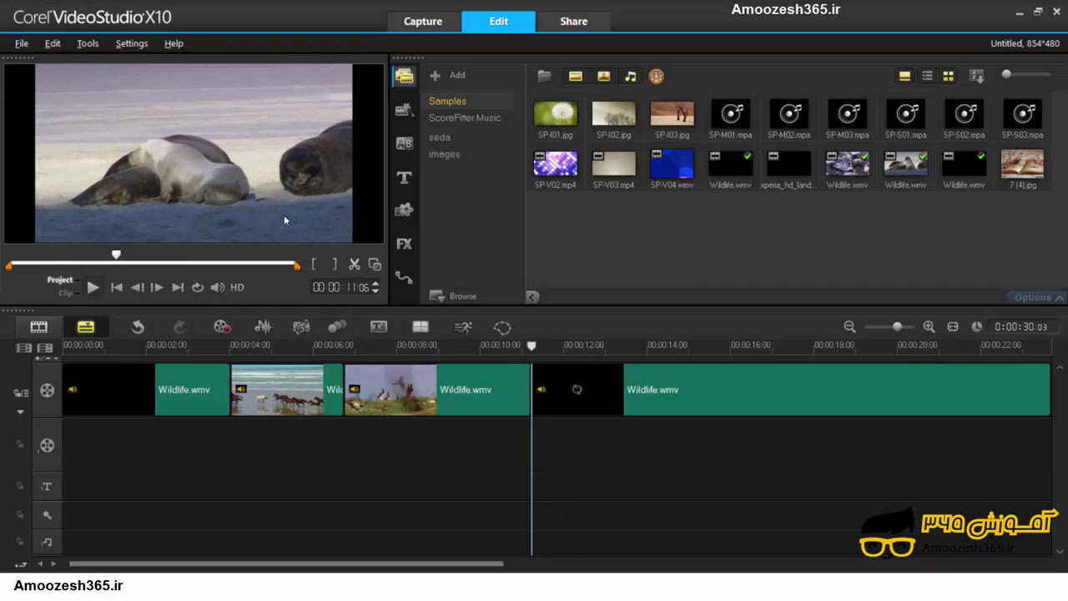
drag(539, 347, 776, 365)
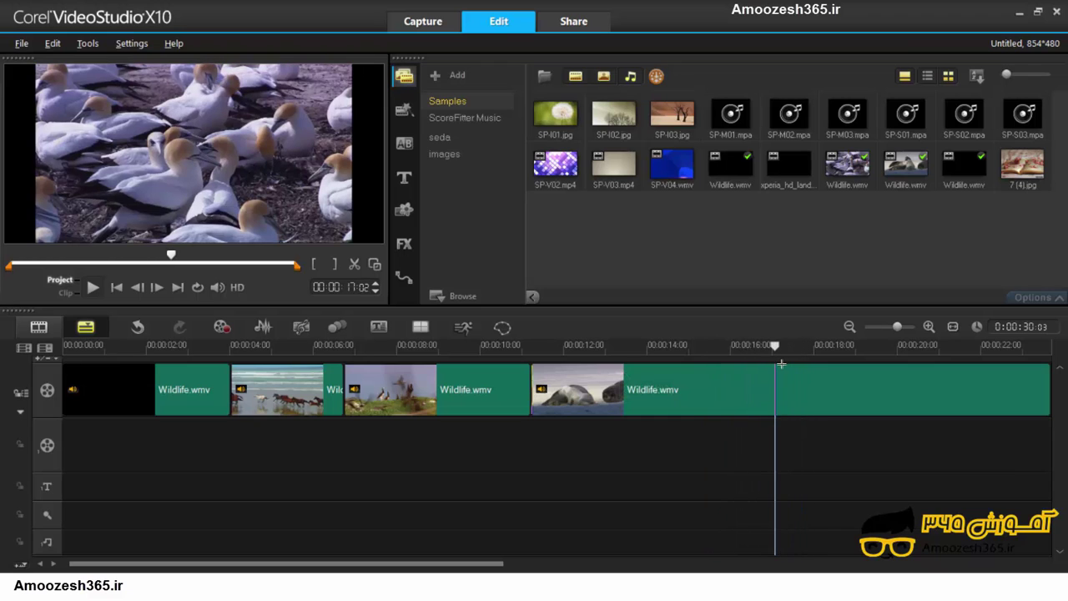
click(354, 265)
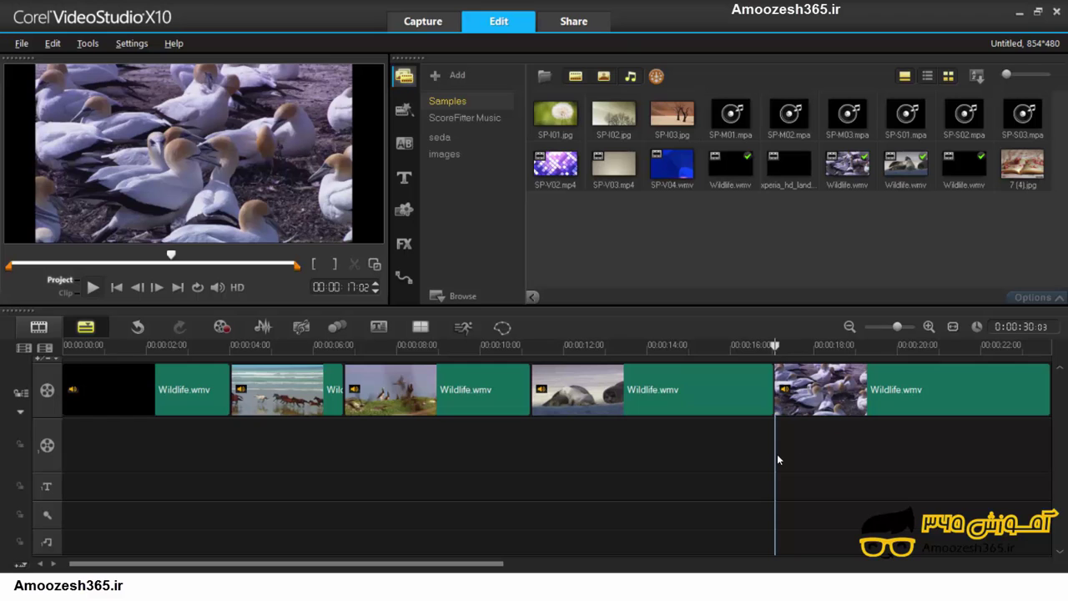
- Add Barn Door, Checker, Circle and Cross transitions, in that order, at the four cuts between the Wildlife.wmv segments
click(404, 145)
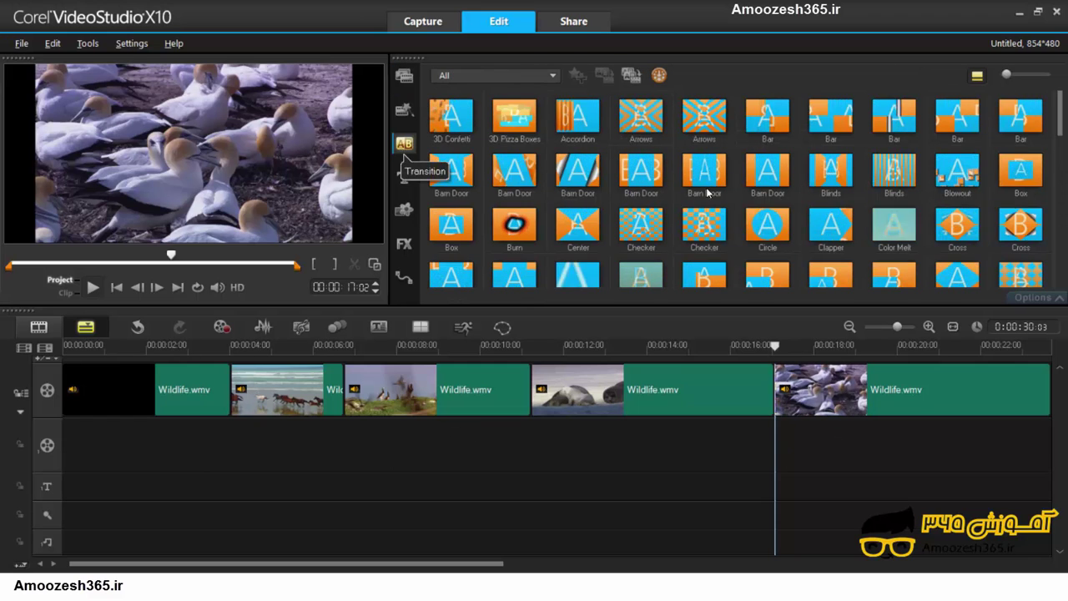
mouse_move(704, 175)
mouse_down()
mouse_move(342, 380)
mouse_move(229, 377)
mouse_move(243, 373)
mouse_up()
drag(647, 224, 281, 380)
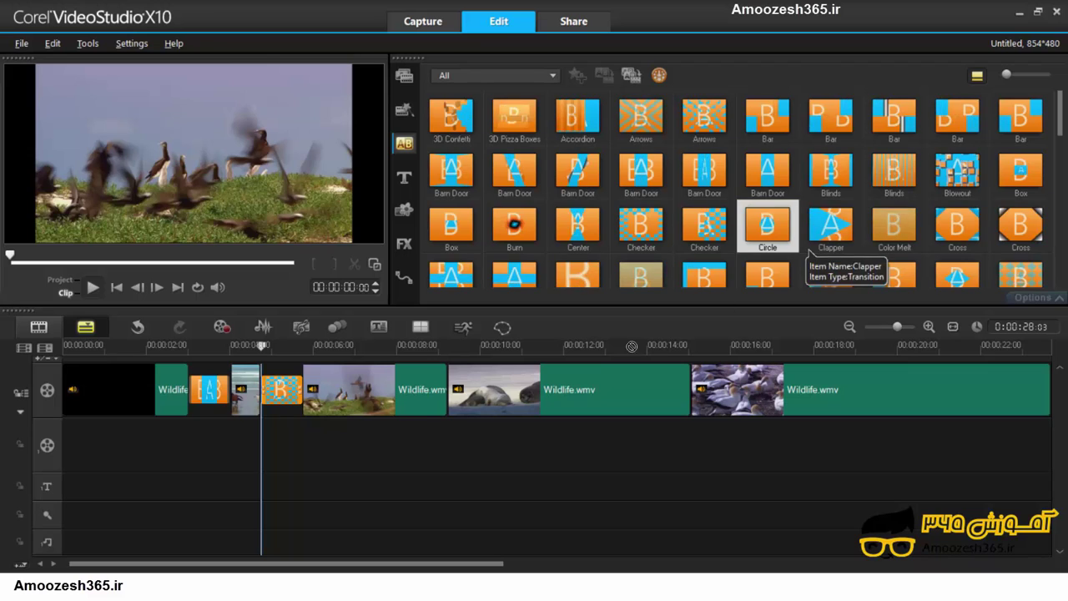
drag(810, 250, 467, 386)
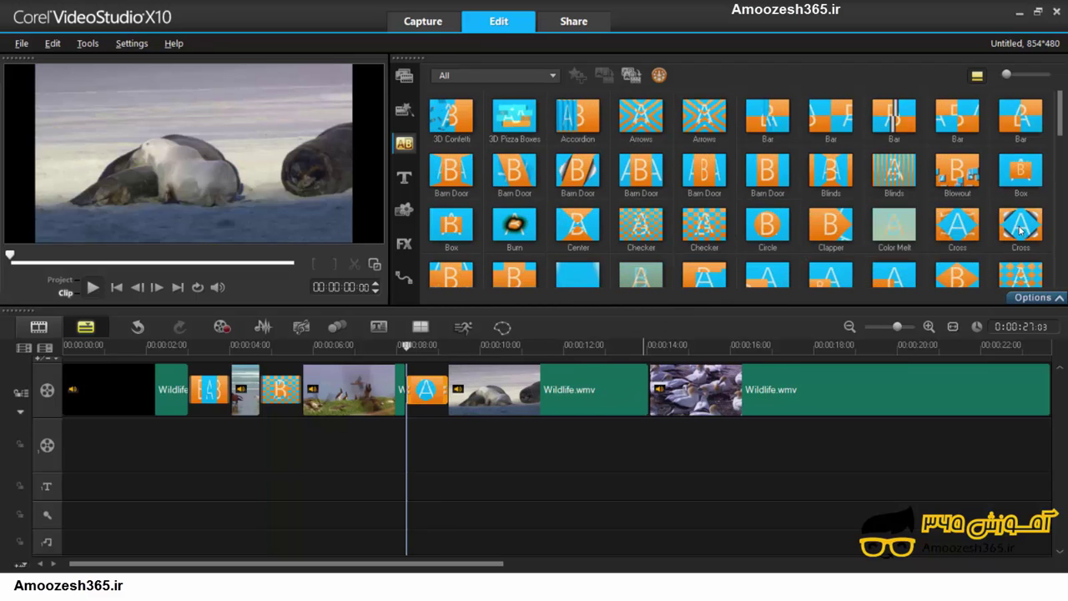
drag(1020, 232, 656, 400)
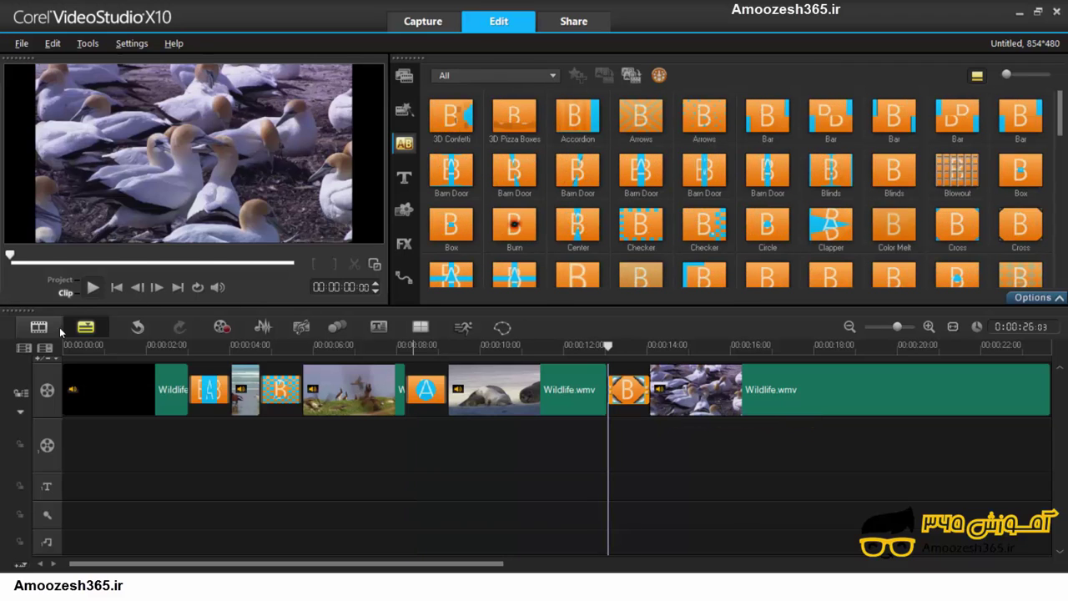
- Play the whole project from its beginning to preview the transitions between the video segments, and return the playhead to the start
click(116, 288)
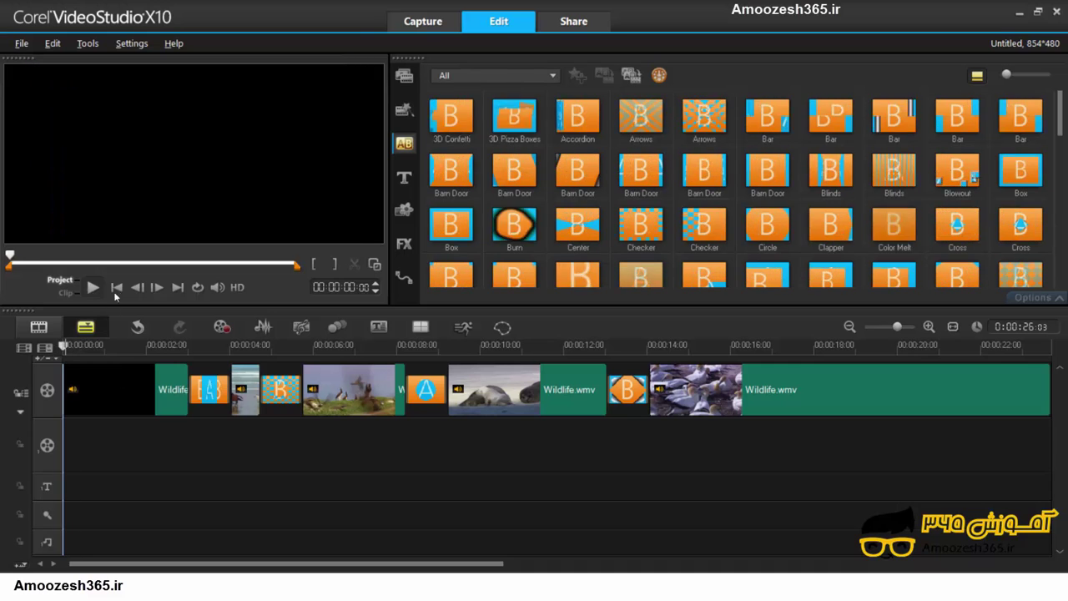
click(91, 287)
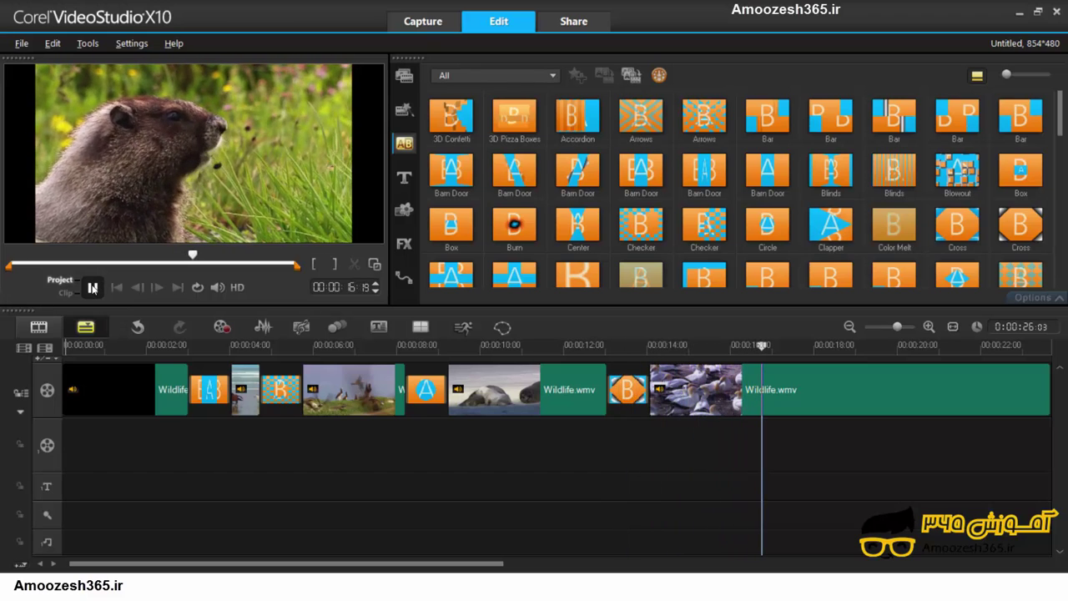
click(93, 287)
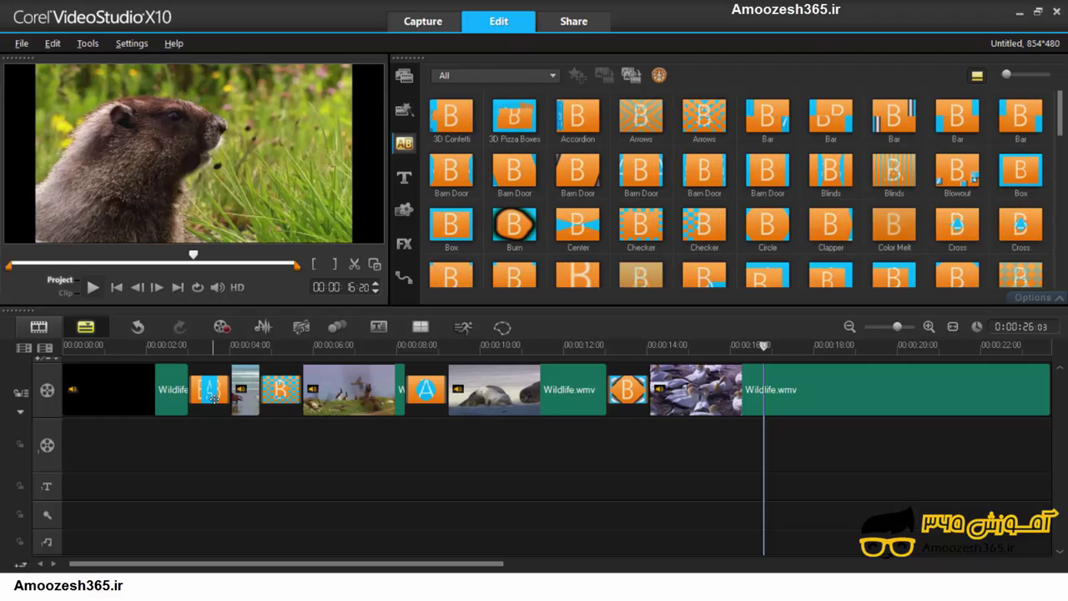
click(69, 415)
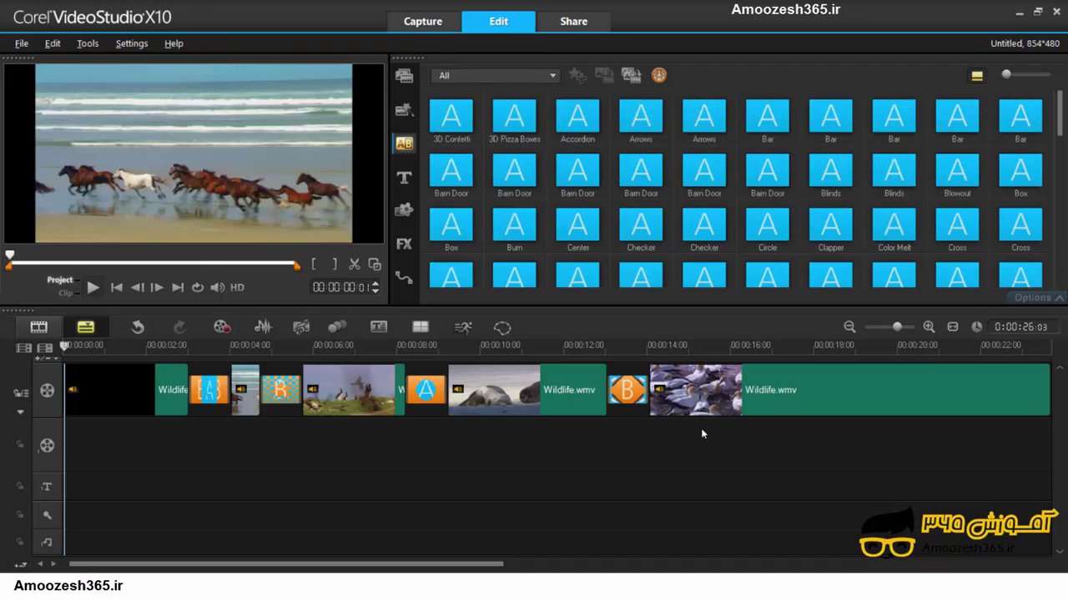